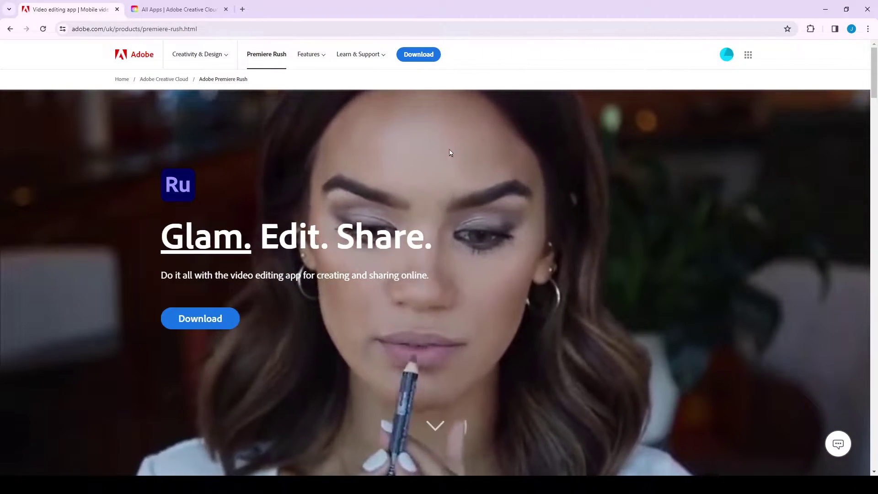
Step: Read through the Adobe Premiere Rush product page to review what the video editing app offers
scroll(473, 316, "down", 2)
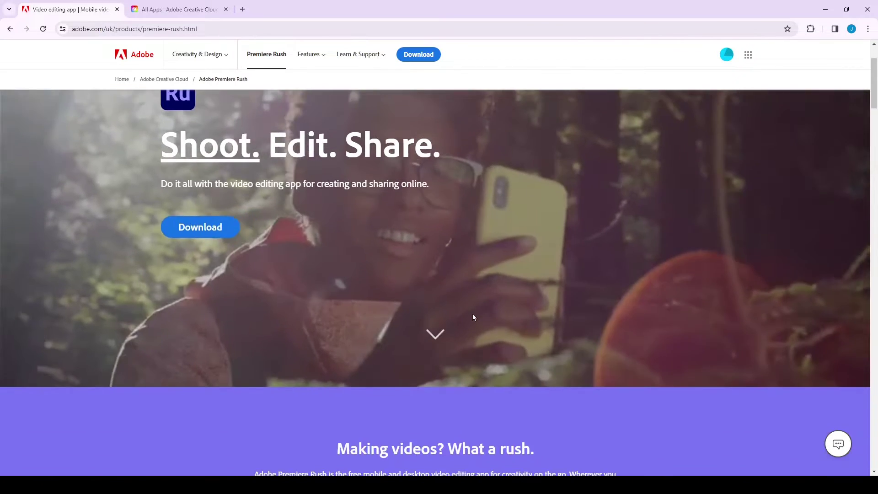
scroll(474, 316, "down", 8)
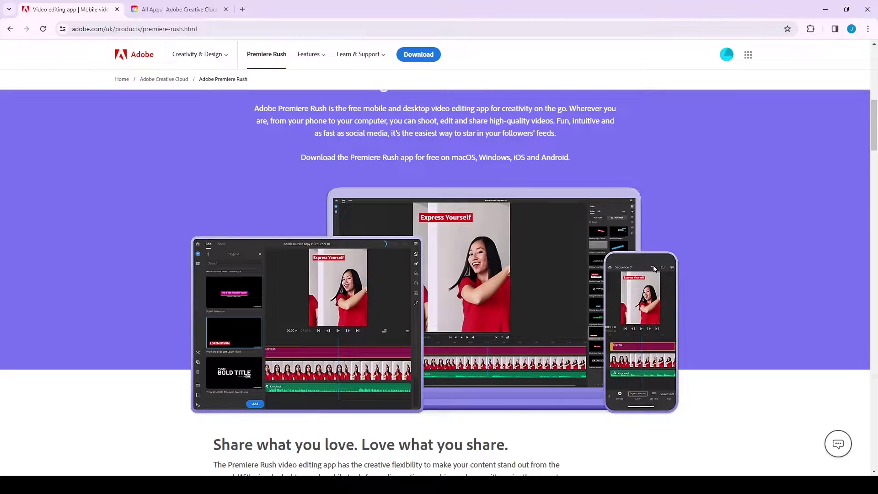
scroll(629, 330, "down", 20)
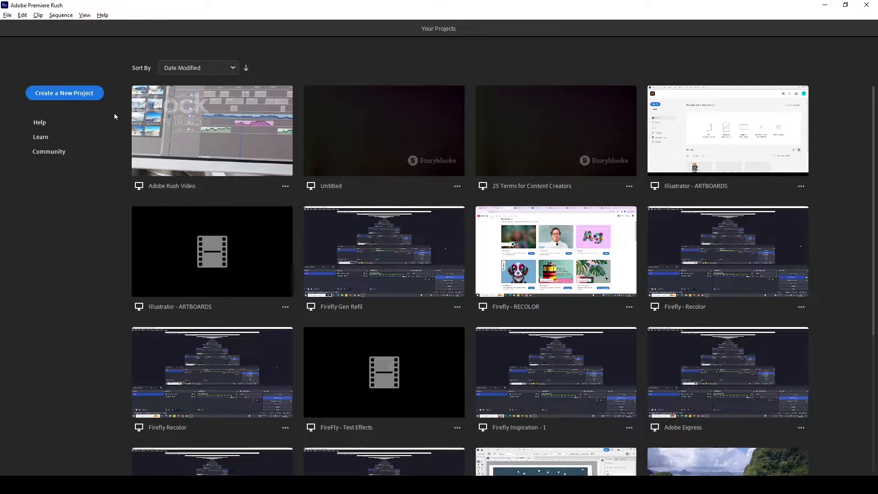
Step: Switch to Adobe Premiere Rush and start a new project named "Rush AZ"
left_click(64, 92)
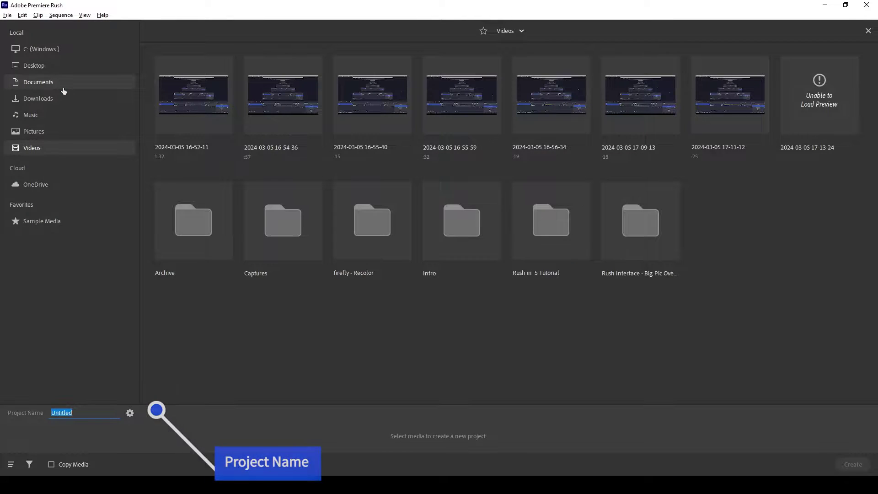
type("Rush AZ")
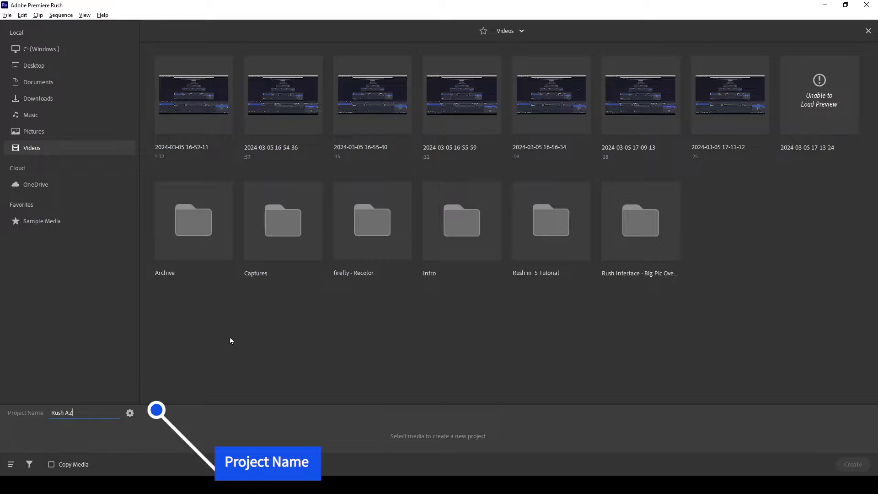
key("Return")
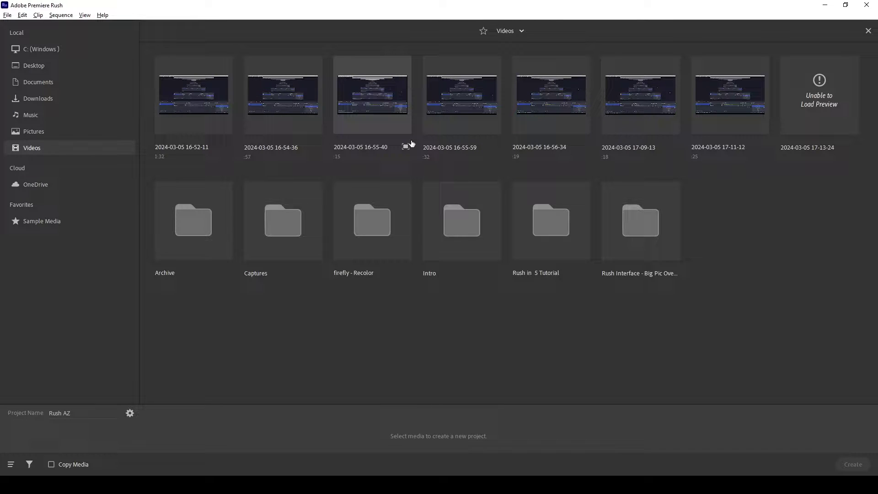
left_click(178, 107)
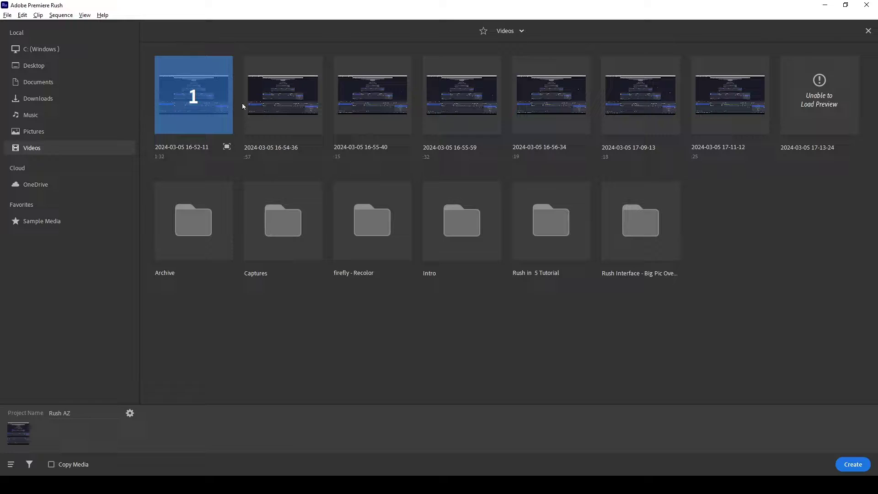
left_click(281, 112)
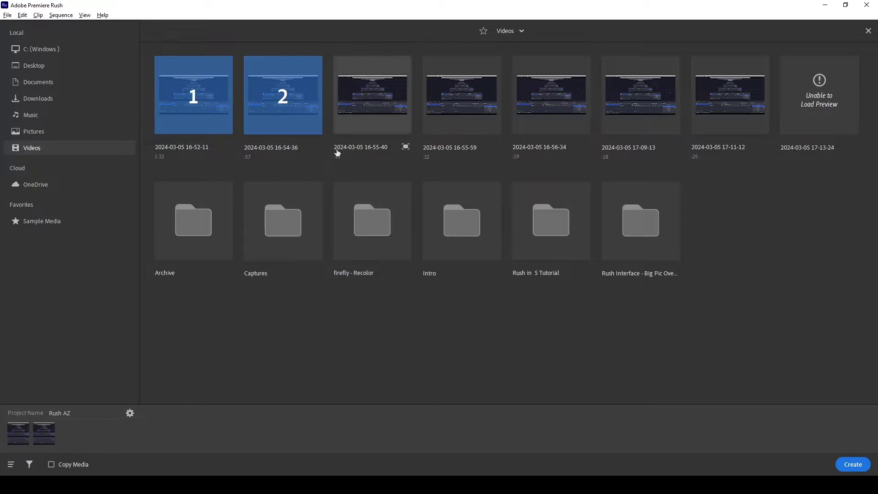
left_click(375, 110)
left_click(437, 111)
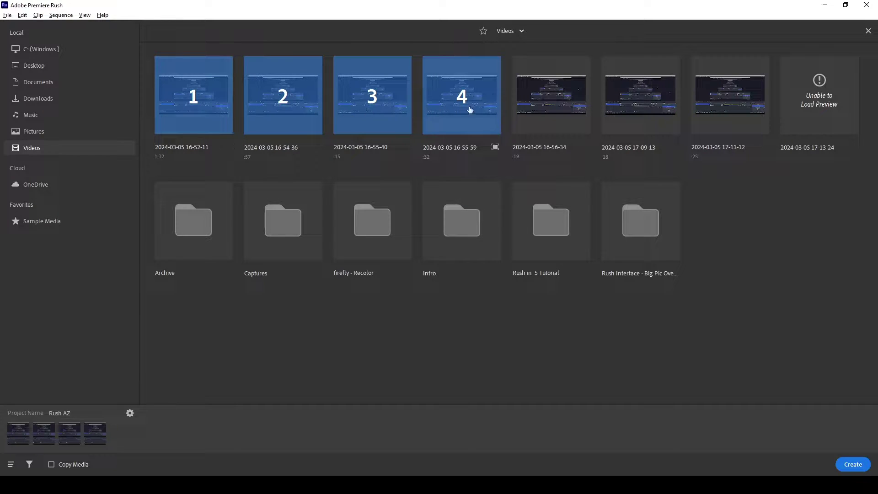
Step: Add the photos IMG_3158, IMG_3159, IMG_3167 and IMG_3168 from the Pictures folder to the project media
left_click(35, 134)
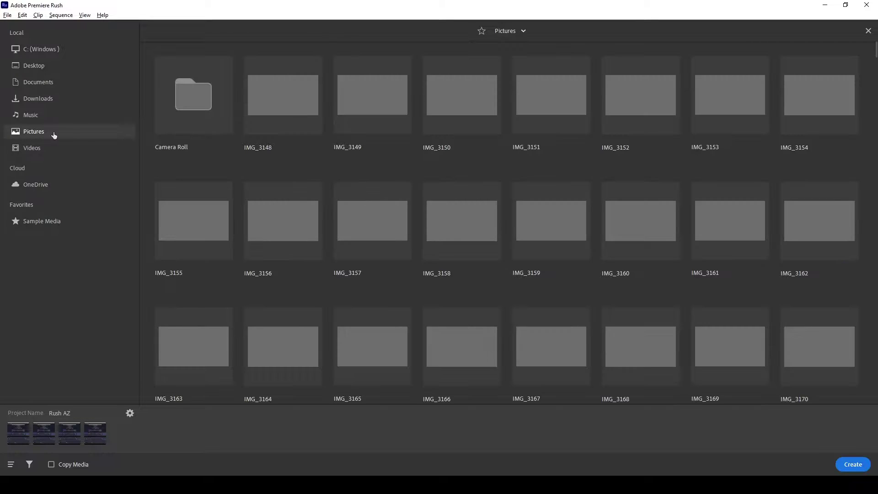
left_click(494, 240)
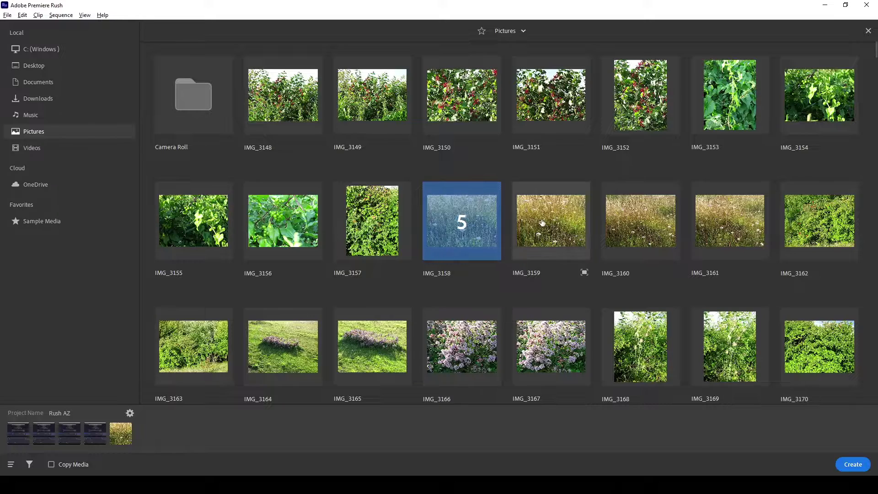
left_click(562, 229)
left_click(550, 353)
left_click(667, 347)
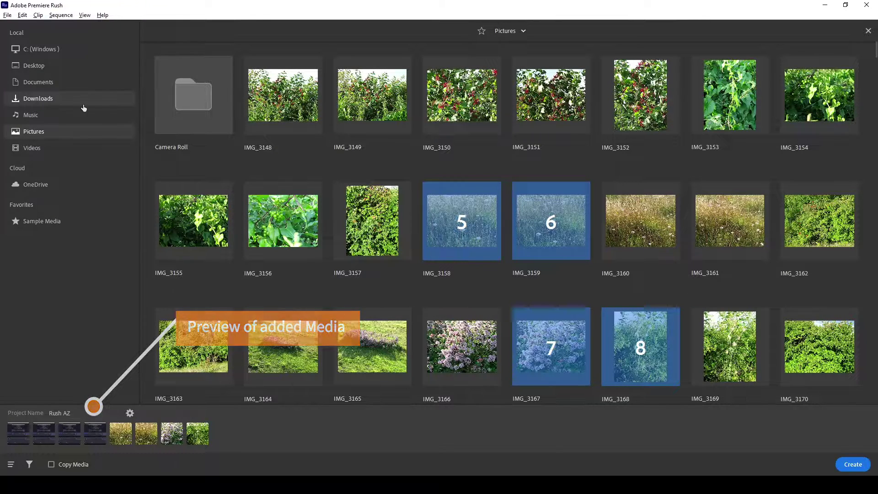
left_click(34, 147)
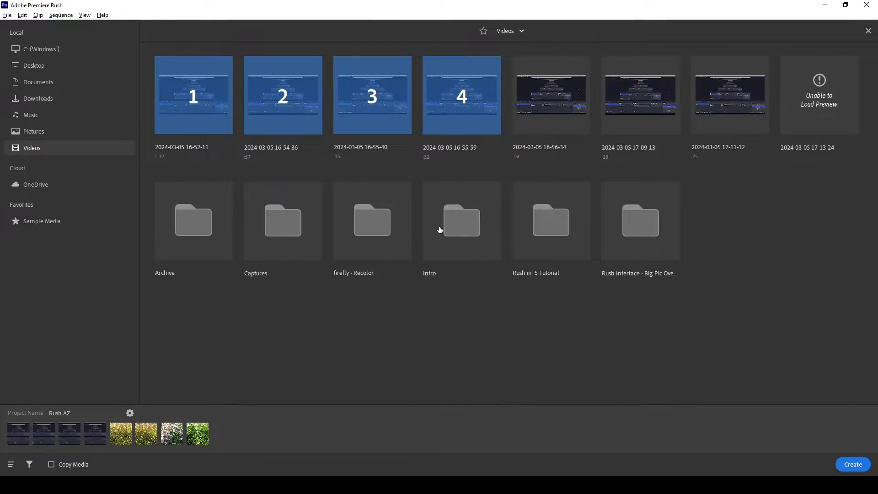
left_click(539, 103)
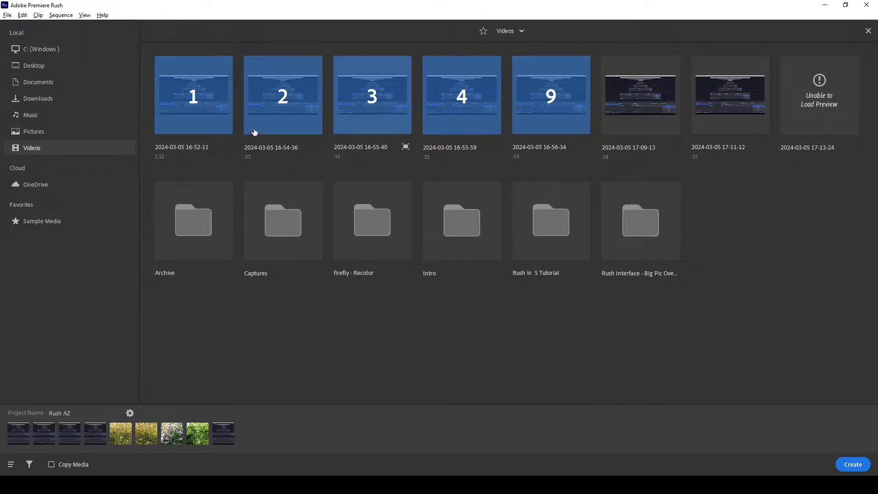
left_click(853, 464)
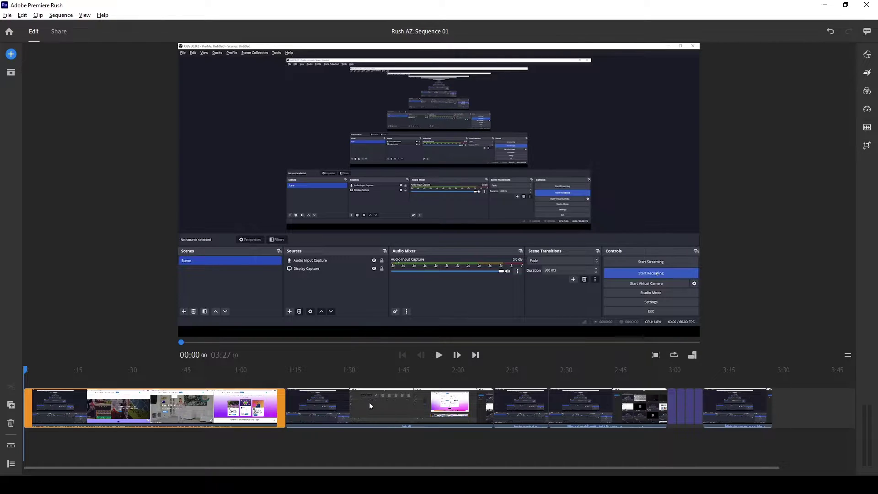
Step: Step through the video and photo clips on the timeline to review them, ending at the start of the sequence
left_click(382, 401)
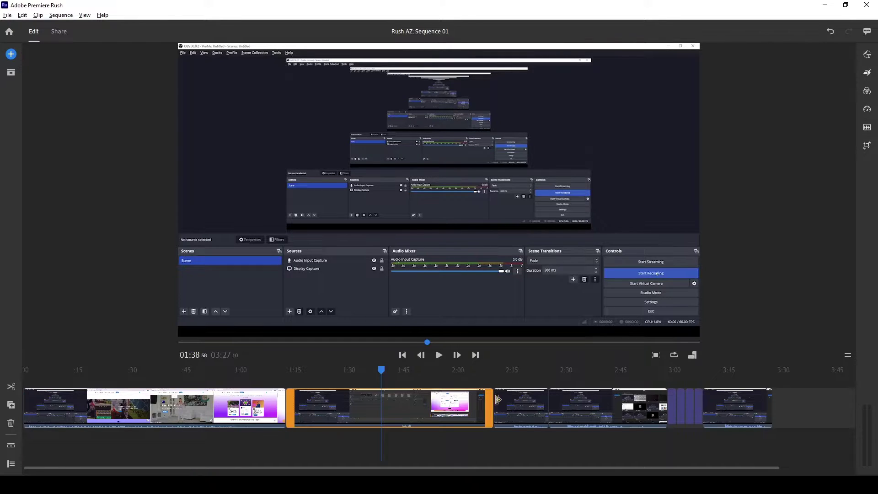
left_click(525, 406)
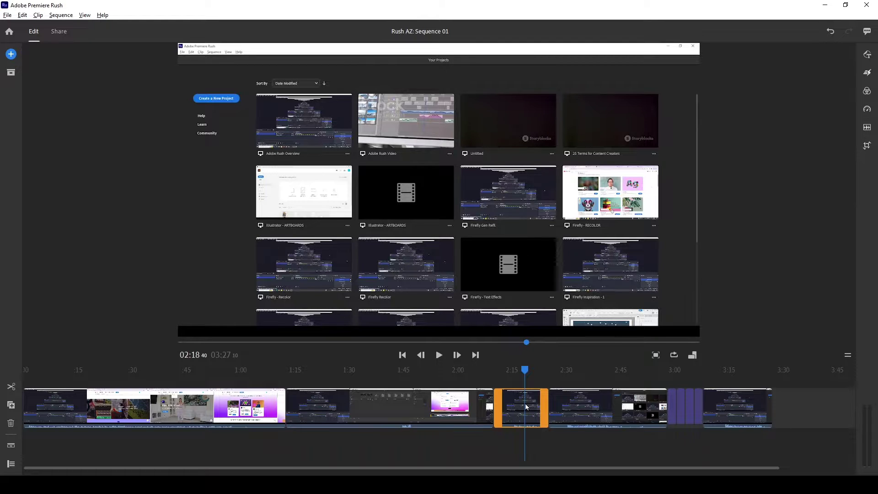
key("Down")
key("Up")
key("Down")
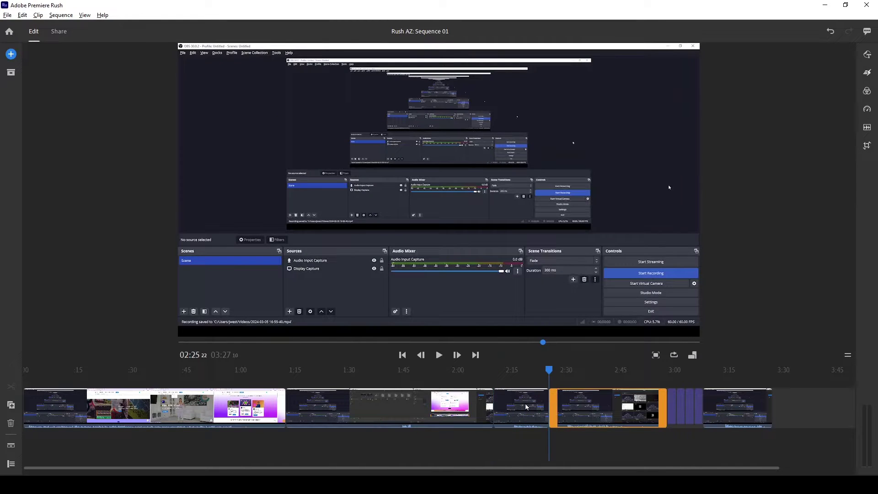
key("Down")
key("Down")
key("Down")
key("Down")
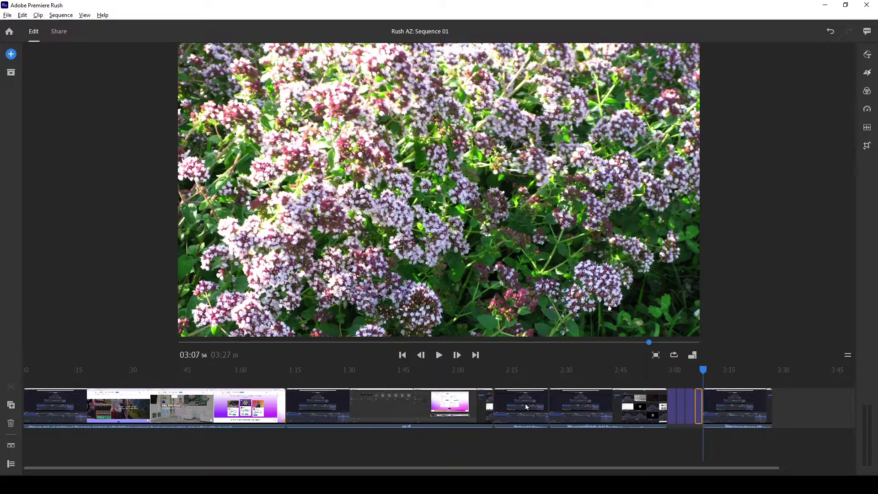
key("Up")
key("Up")
key("Up")
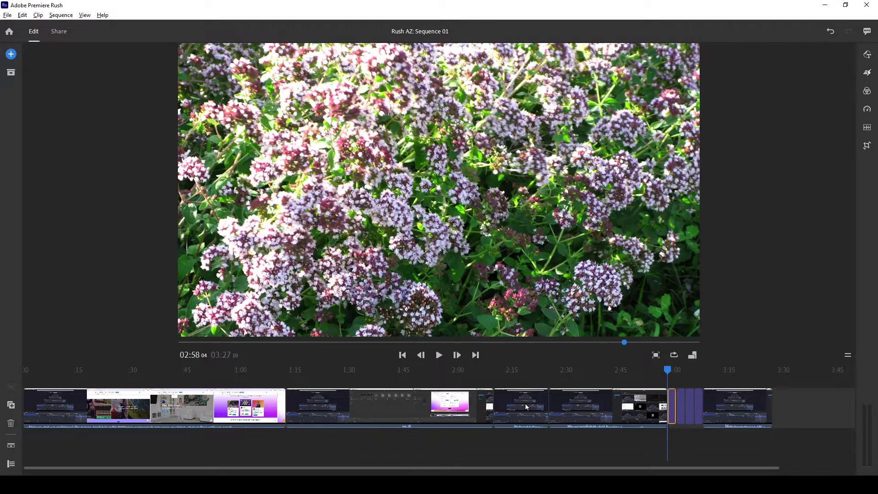
key("Home")
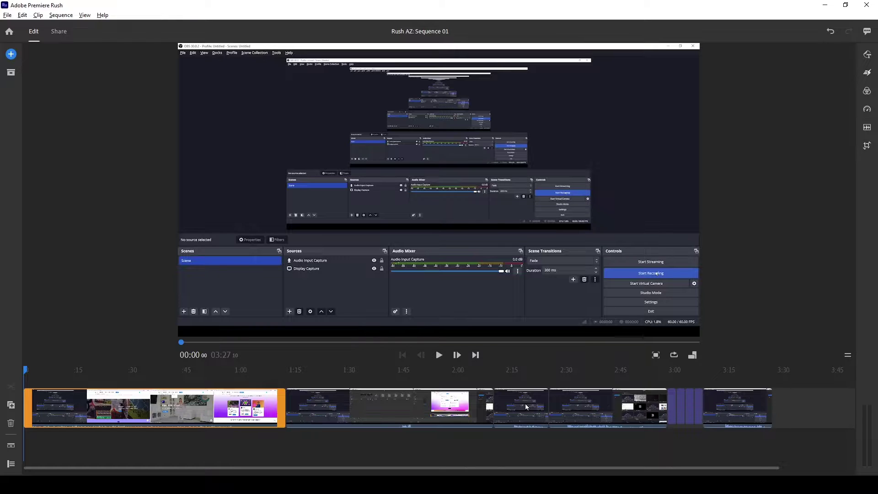
Step: Undo the last timeline edit and move the playhead to about 30 seconds
key("ctrl+z")
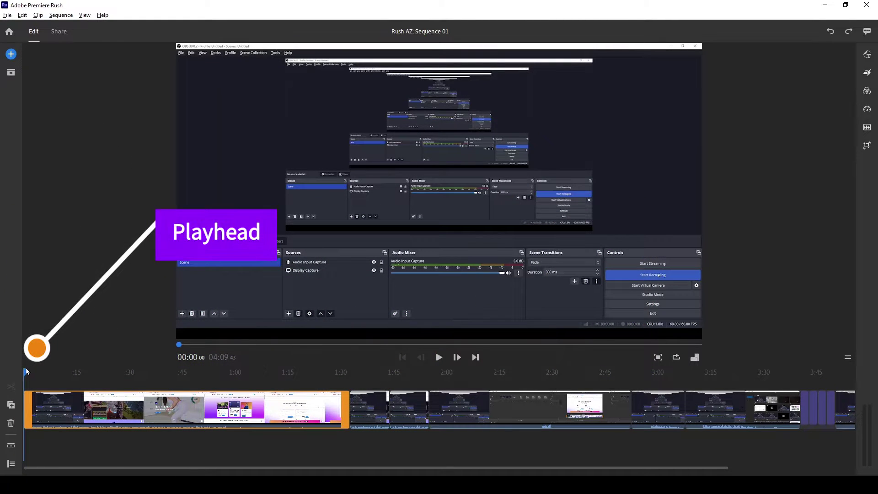
left_click_drag(25, 373, 131, 376)
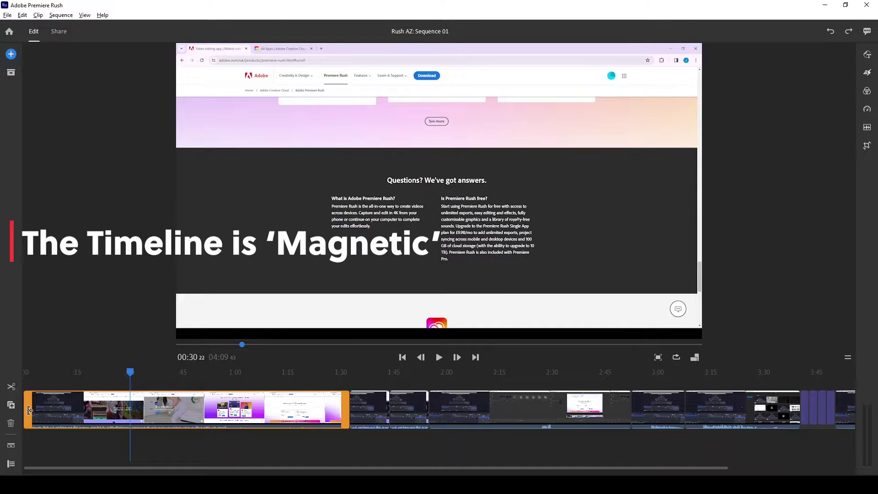
Step: Try trimming about 30 seconds off the start of the first clip, and extend it back to its original beginning
left_click_drag(31, 411, 140, 414)
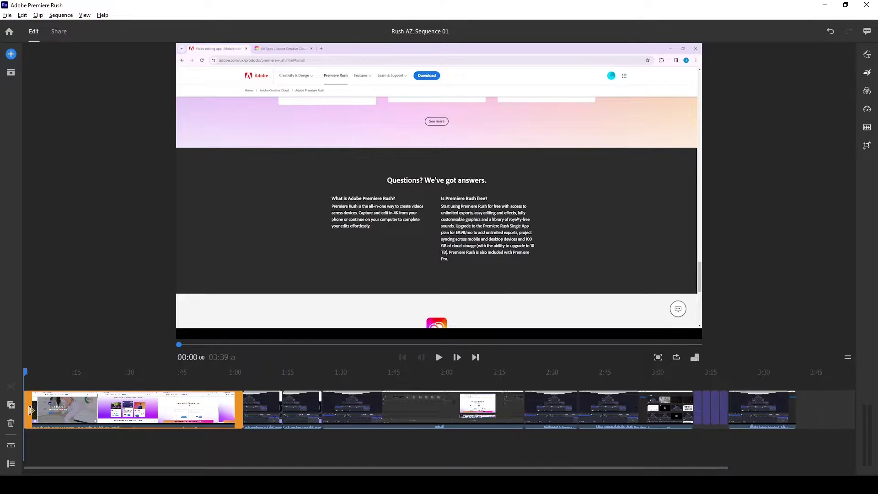
left_click_drag(30, 410, 2, 409)
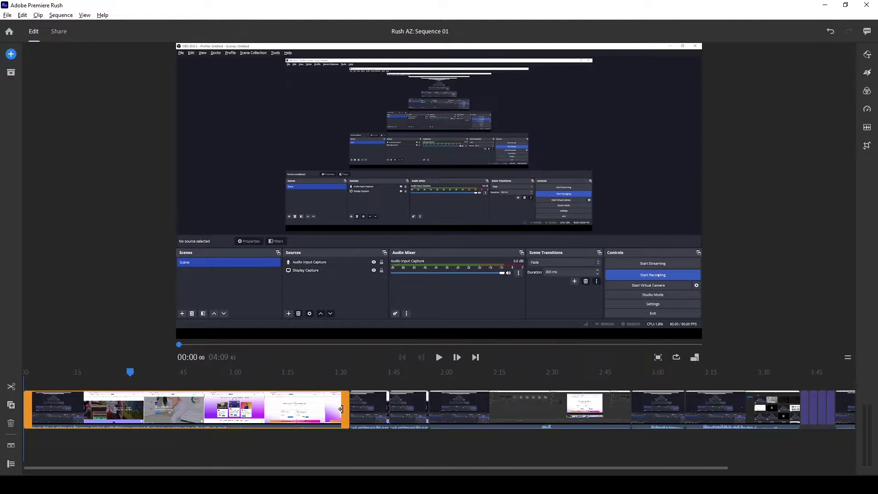
Step: Split the first clip at 34 seconds and again at about 51 seconds
left_click(477, 406)
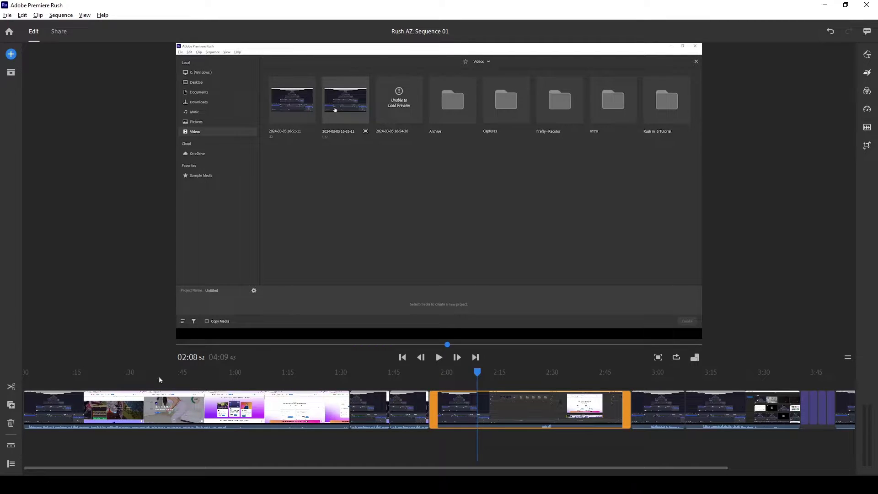
left_click(173, 411)
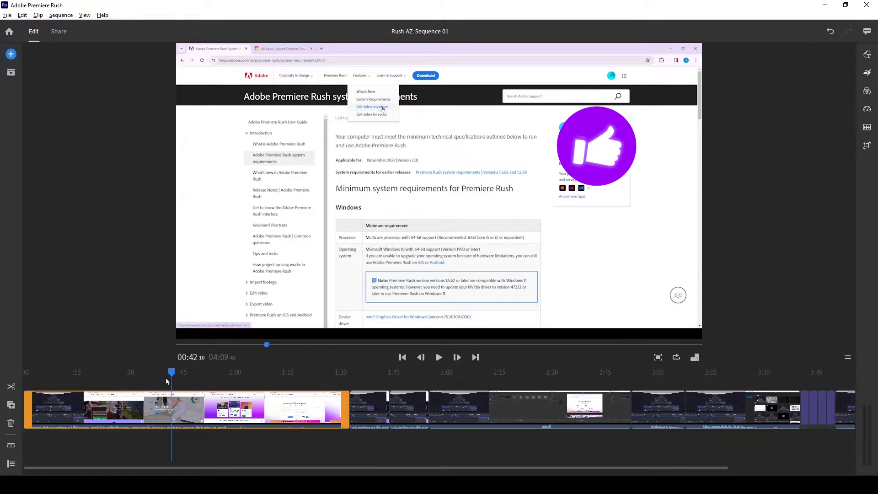
left_click_drag(173, 373, 143, 380)
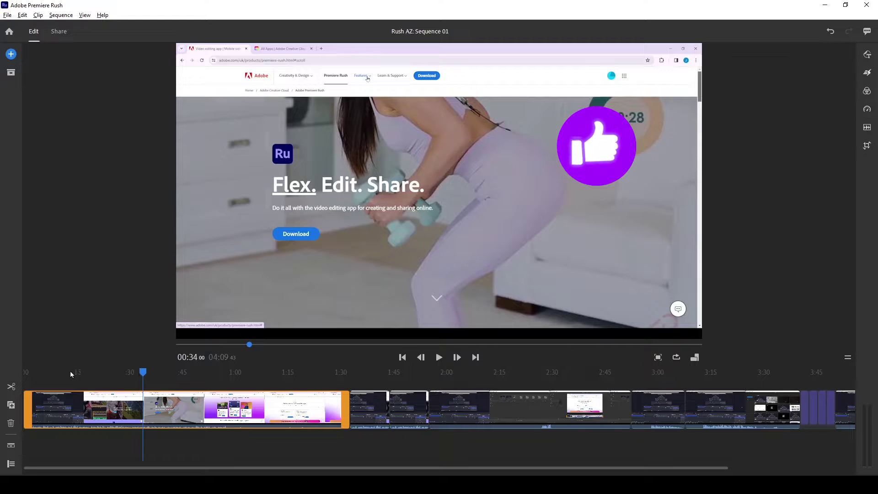
left_click(10, 388)
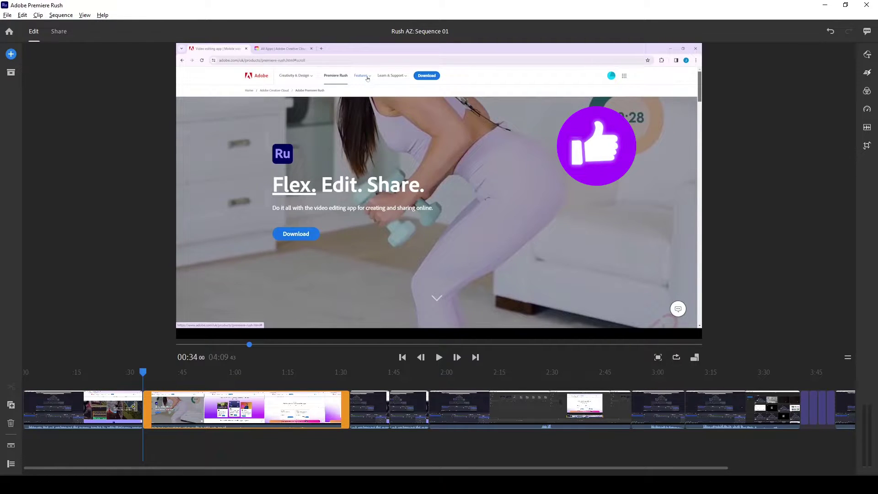
left_click(204, 405)
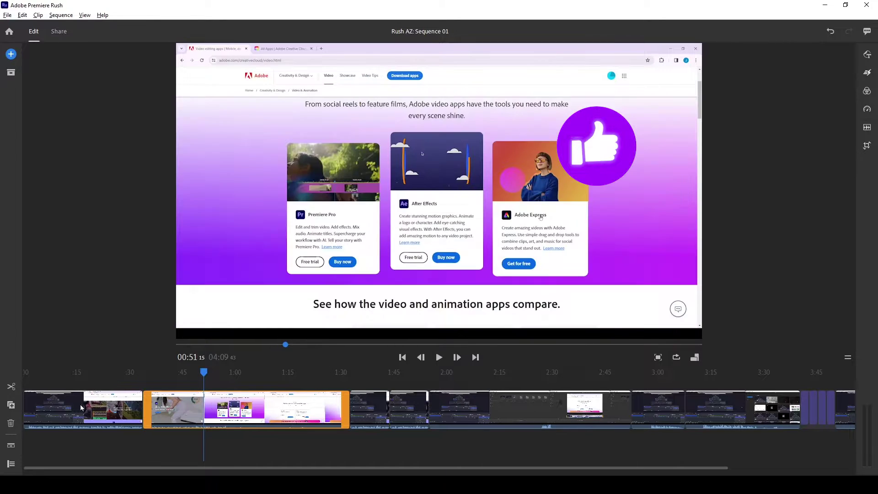
left_click(12, 392)
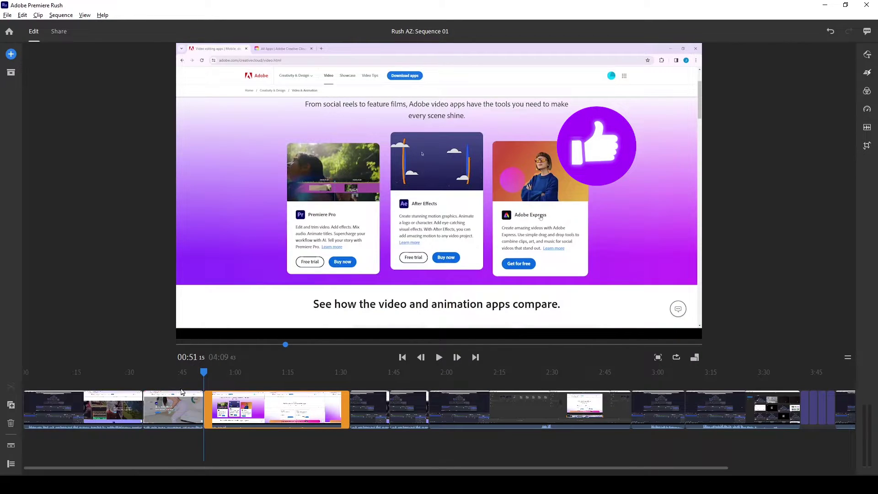
Step: Delete the middle segment between the two splits and duplicate the clip that follows it
left_click(172, 411)
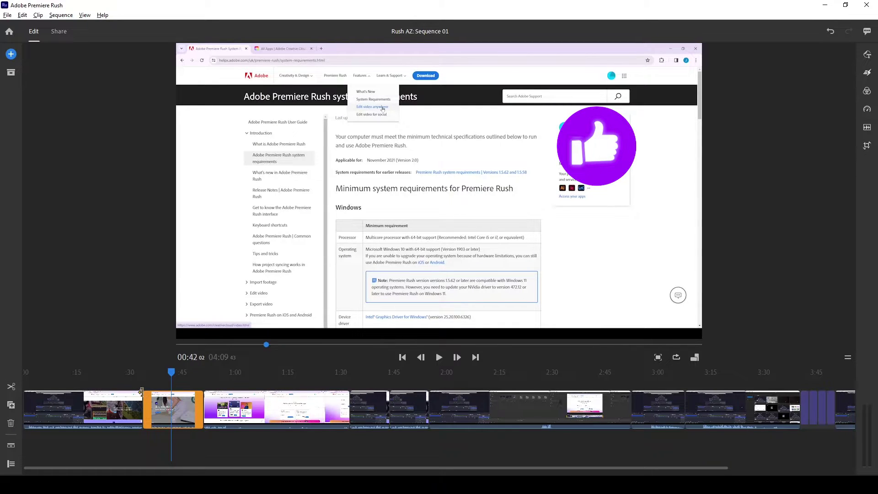
left_click(11, 422)
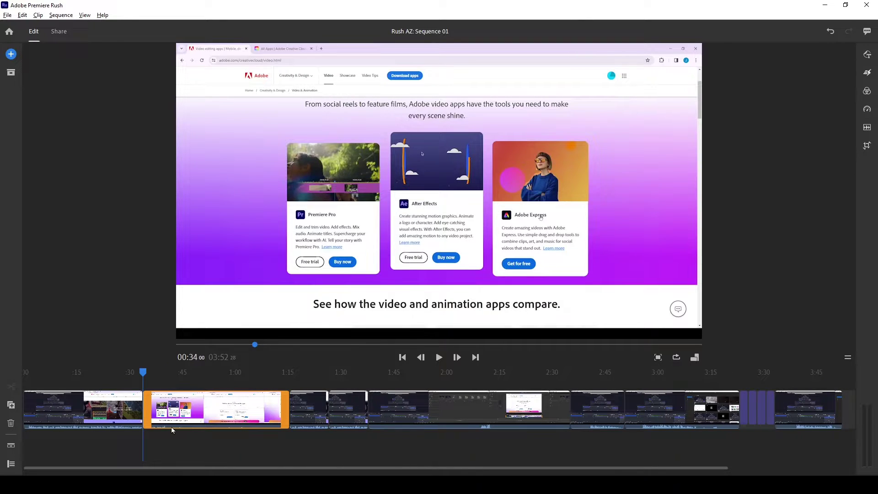
left_click(207, 411)
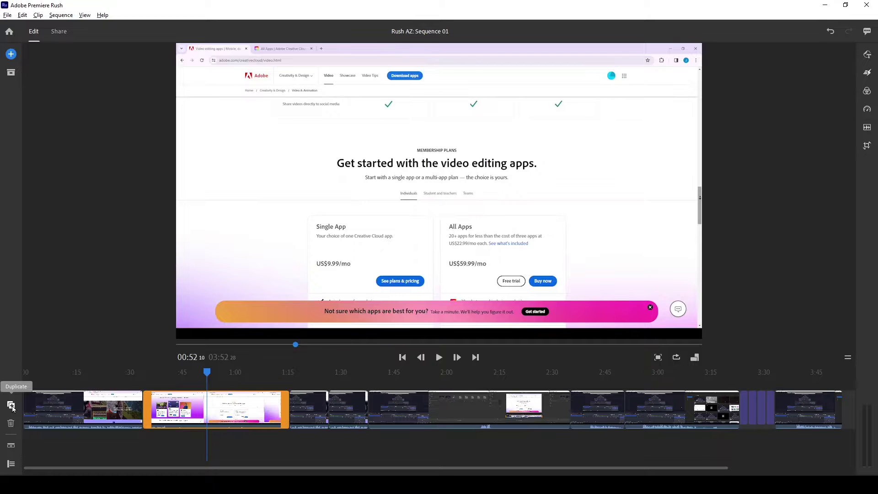
left_click(12, 406)
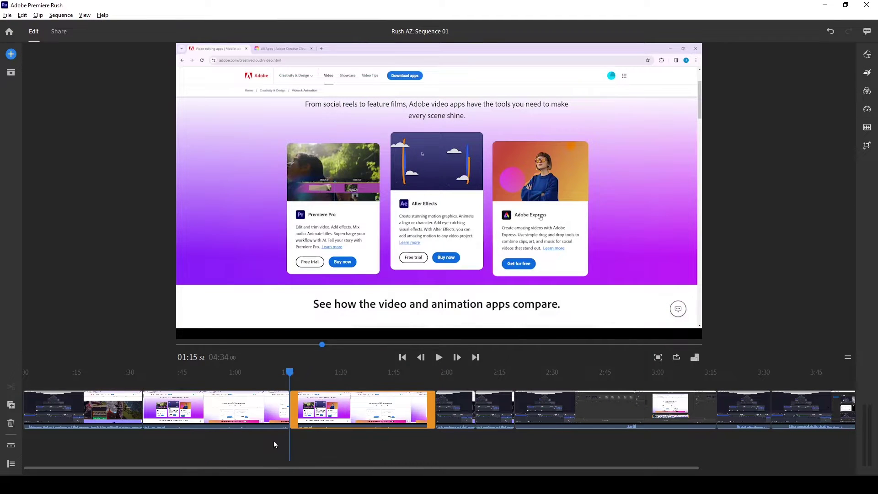
Step: Expand the audio waveforms in the timeline and separate the audio of the duplicated clip at 1:15 onto its own track
left_click(11, 446)
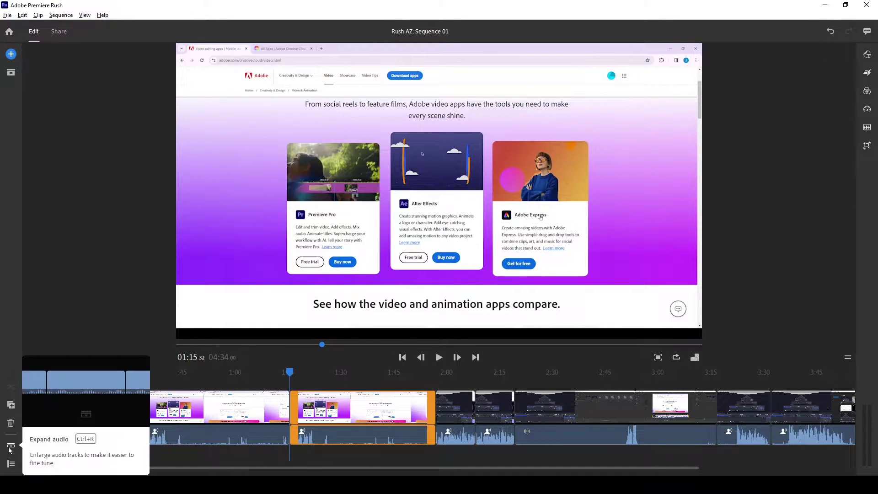
right_click(344, 426)
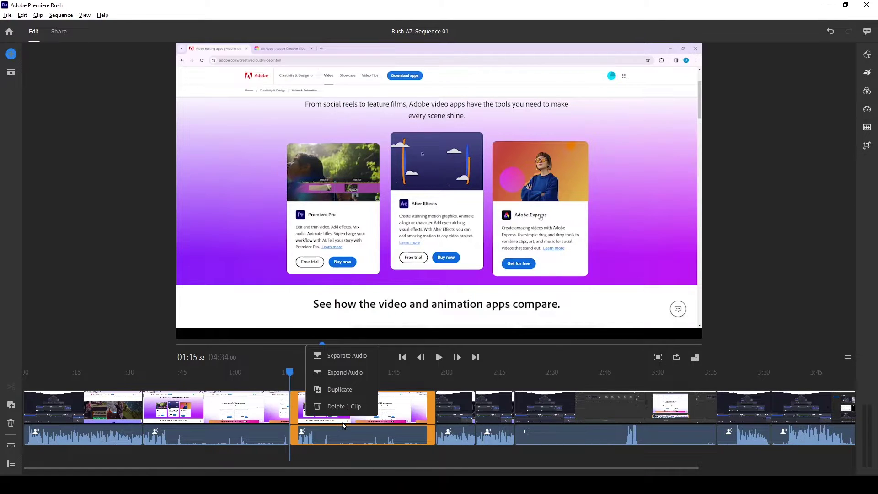
left_click(350, 354)
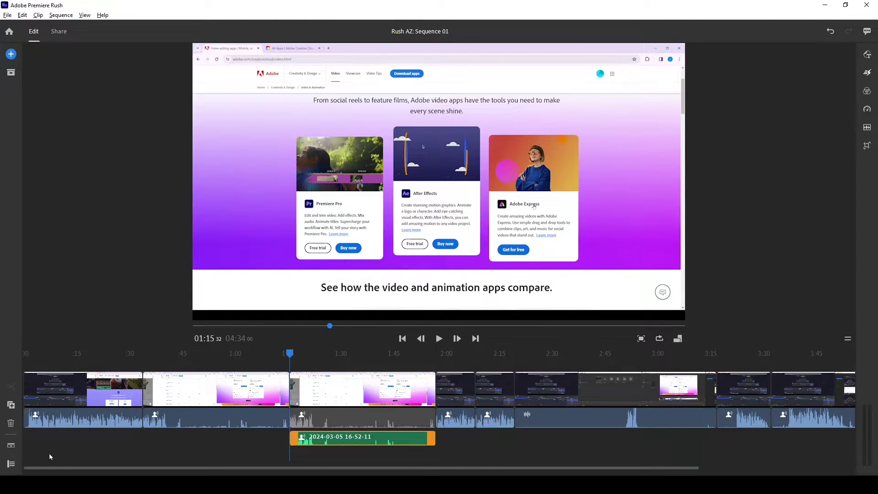
Step: Show the track controls for the timeline
left_click(10, 464)
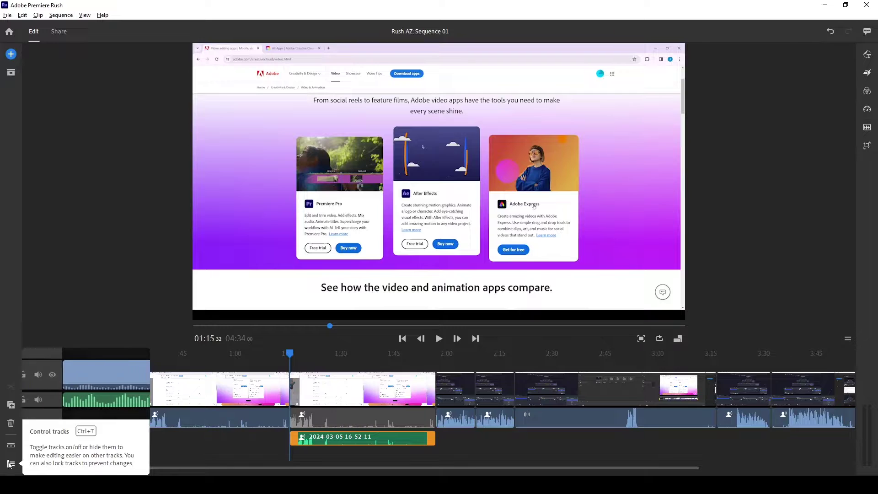
left_click(8, 465)
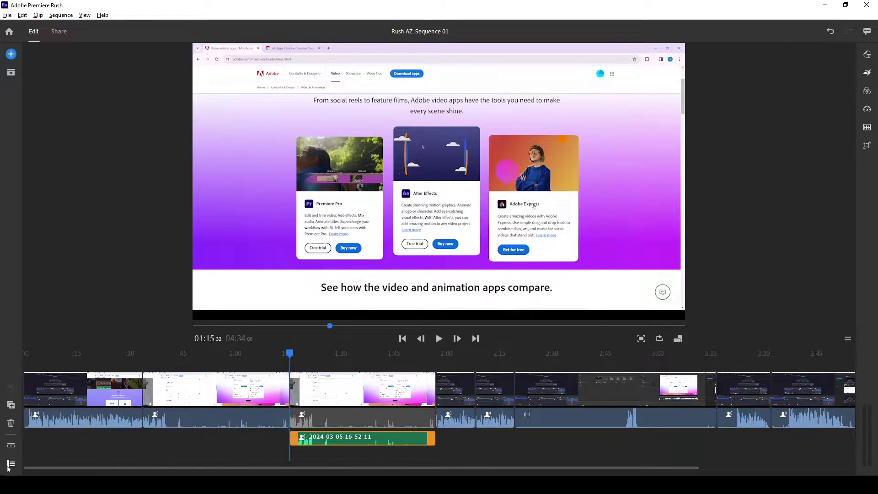
left_click(10, 464)
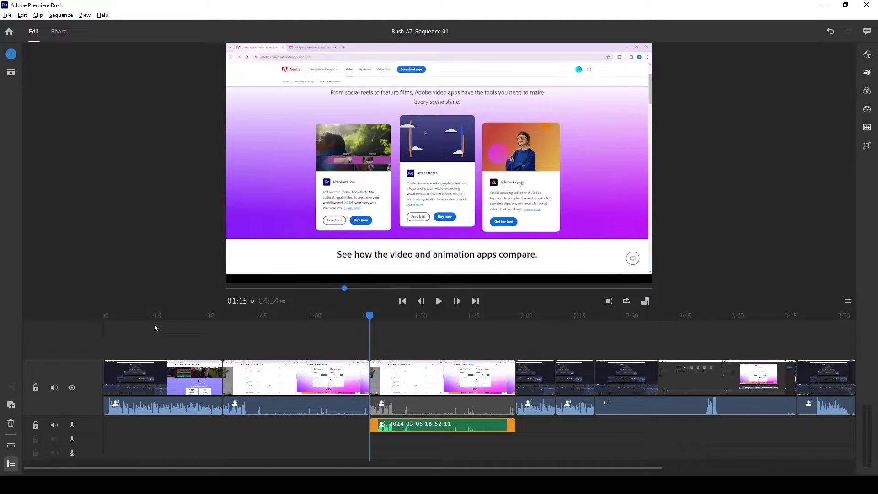
Step: Duplicate the clip at 1:15 and place the copy on the track above, aligned with the timeline's beginning
right_click(424, 384)
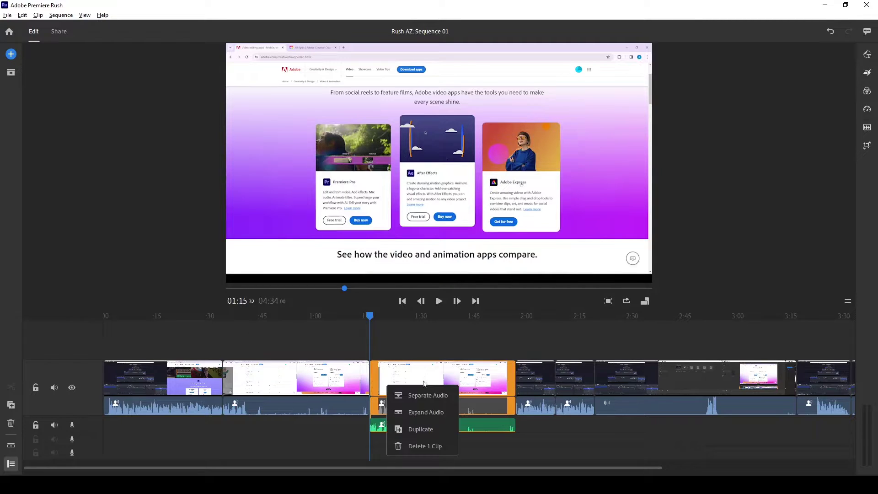
left_click(422, 430)
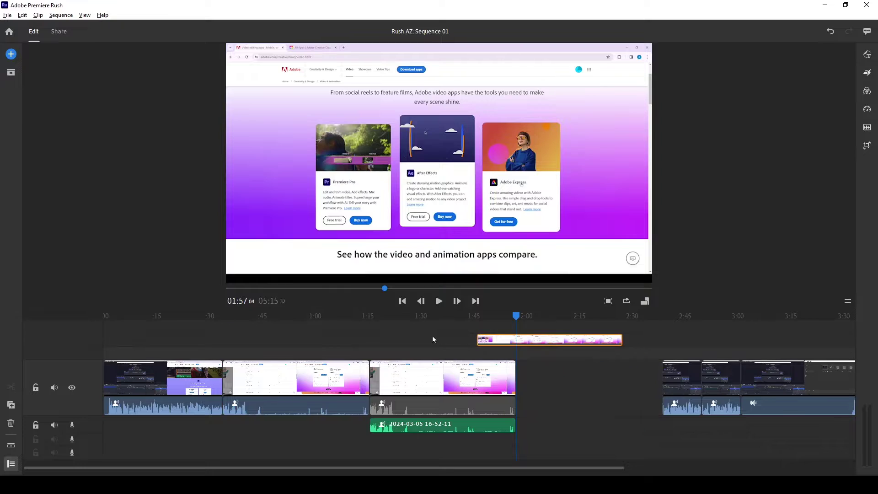
left_click_drag(501, 339, 148, 350)
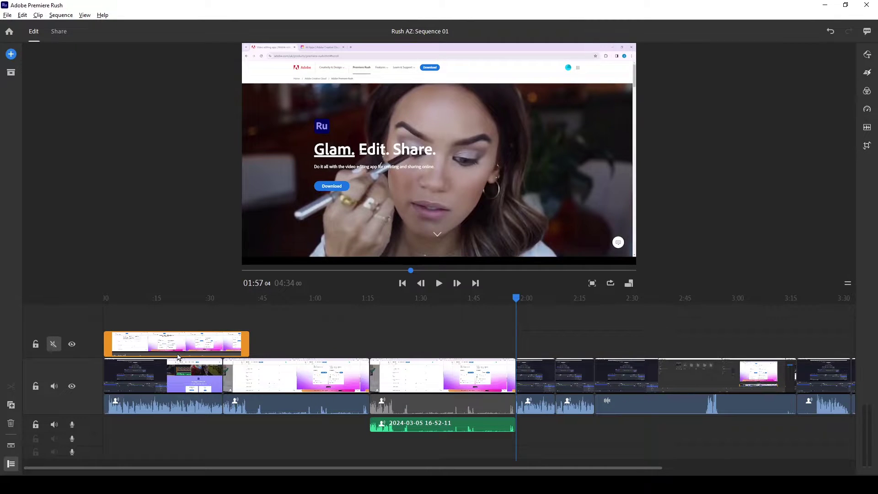
Step: Scale the overlaid clip down in the preview to a small picture-in-picture over the first clip
left_click(200, 377)
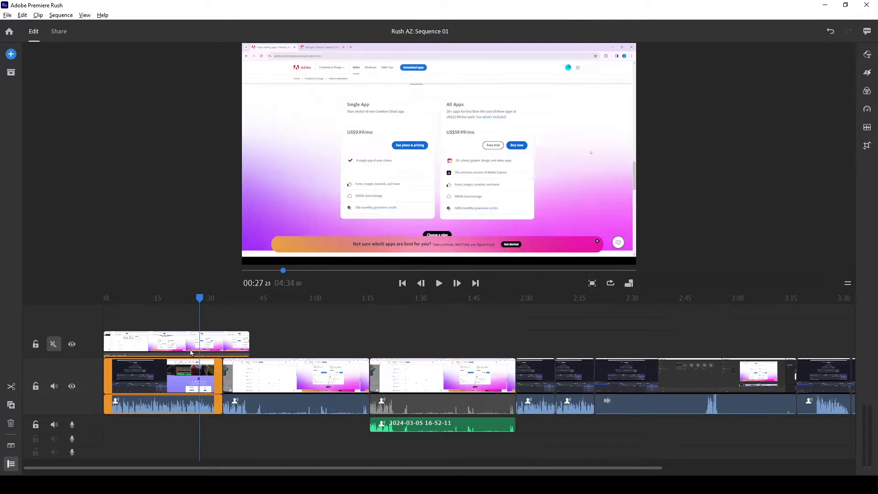
left_click(181, 348)
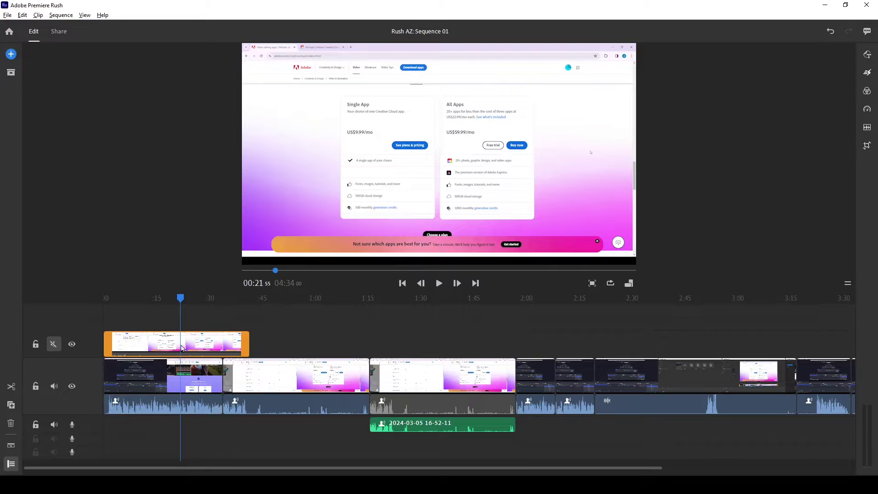
left_click(354, 128)
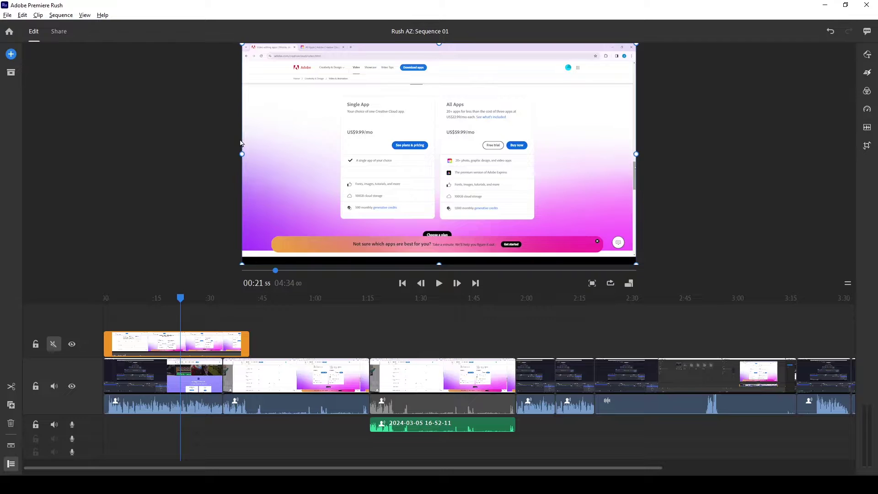
left_click_drag(242, 264, 473, 181)
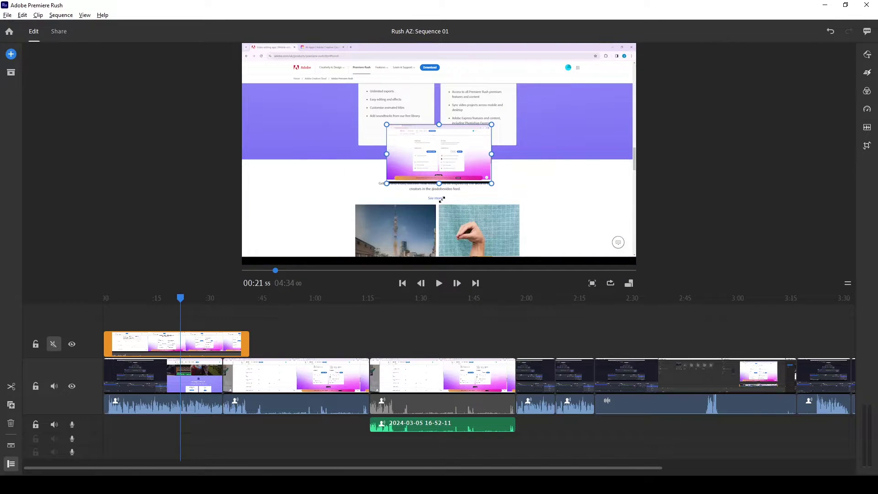
left_click_drag(442, 199, 531, 214)
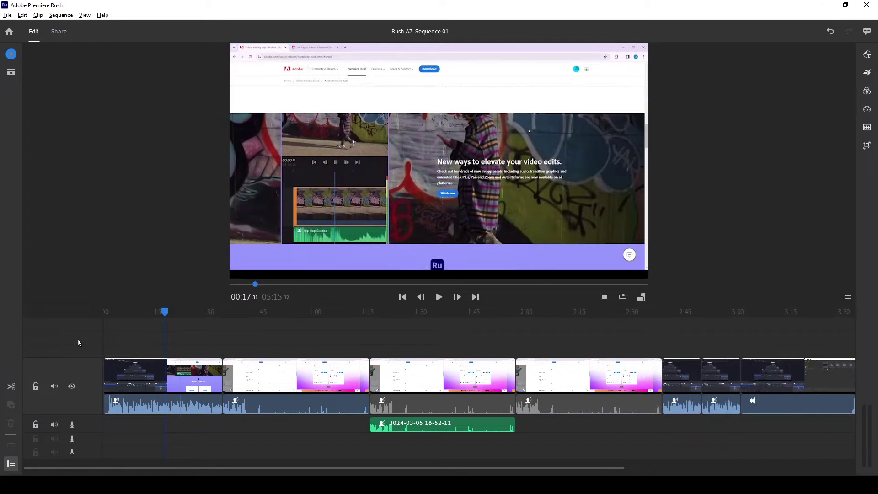
Step: Try out the main video track's visibility, mute and lock toggles
left_click(71, 387)
left_click(72, 387)
left_click(54, 387)
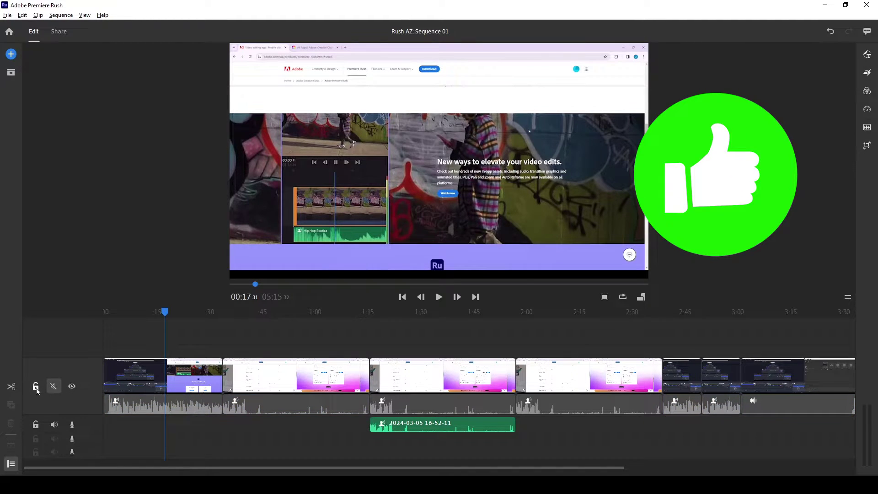
left_click(35, 387)
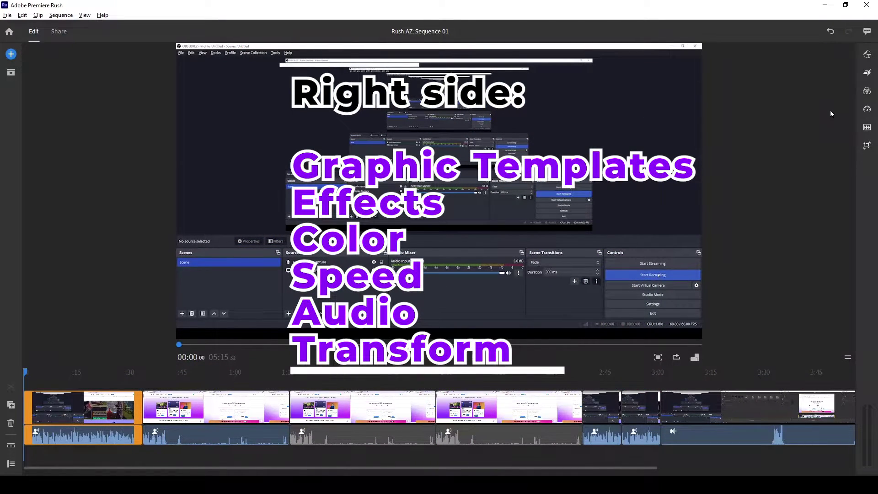
Step: Look through the Graphics, Effects, Color, Speed, Audio and Transform settings for the first clip
left_click(867, 56)
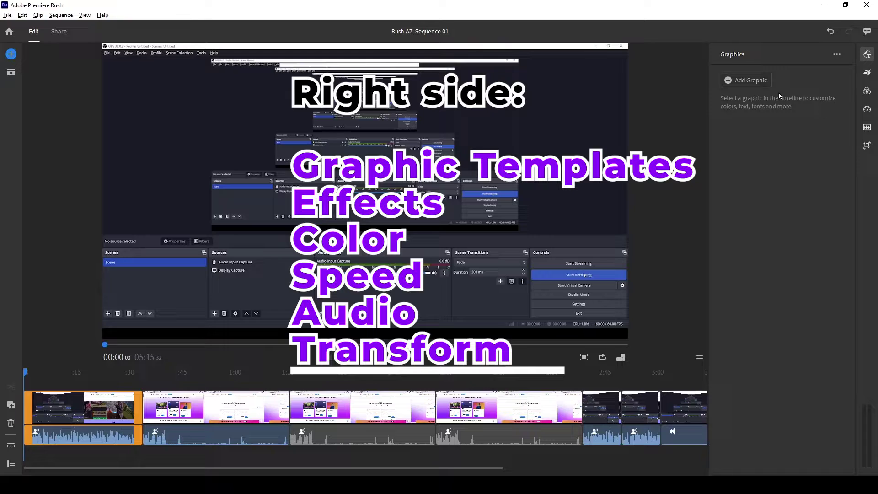
left_click(867, 74)
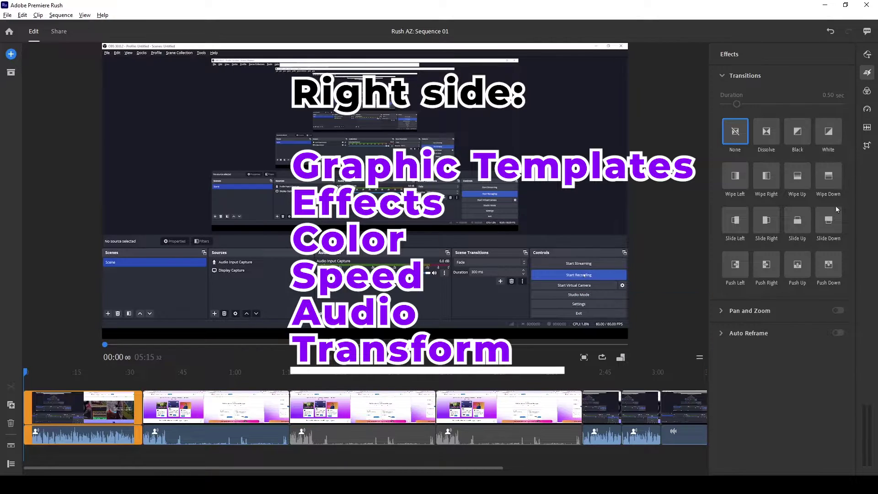
left_click(867, 91)
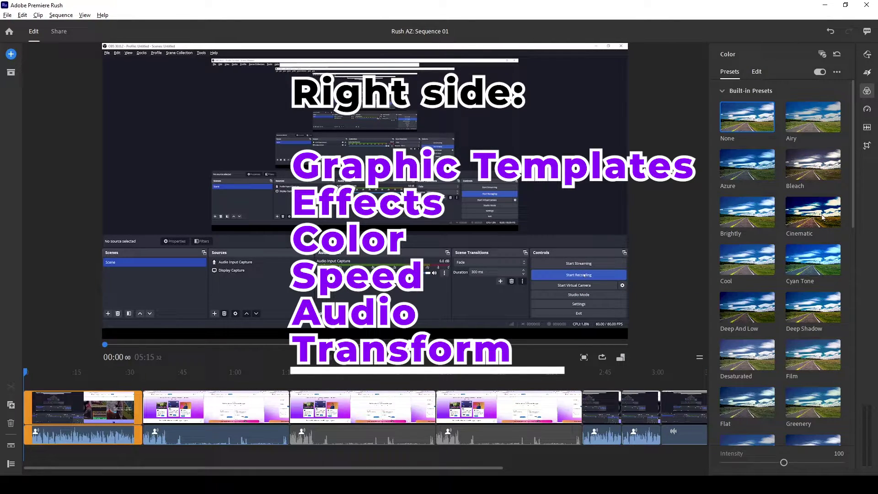
left_click(868, 110)
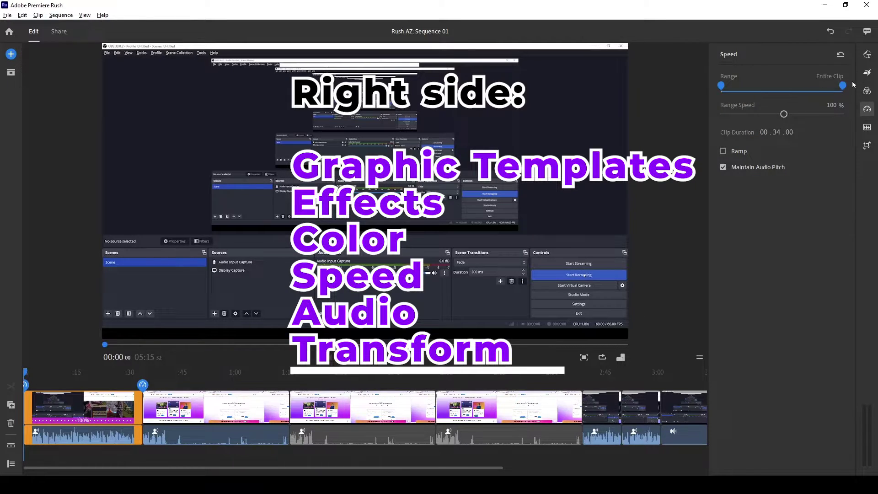
left_click(868, 129)
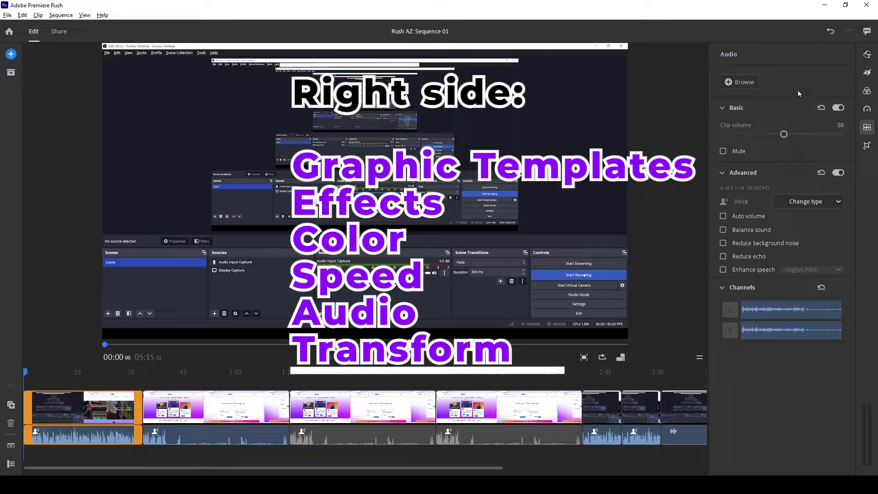
mouse_move(751, 231)
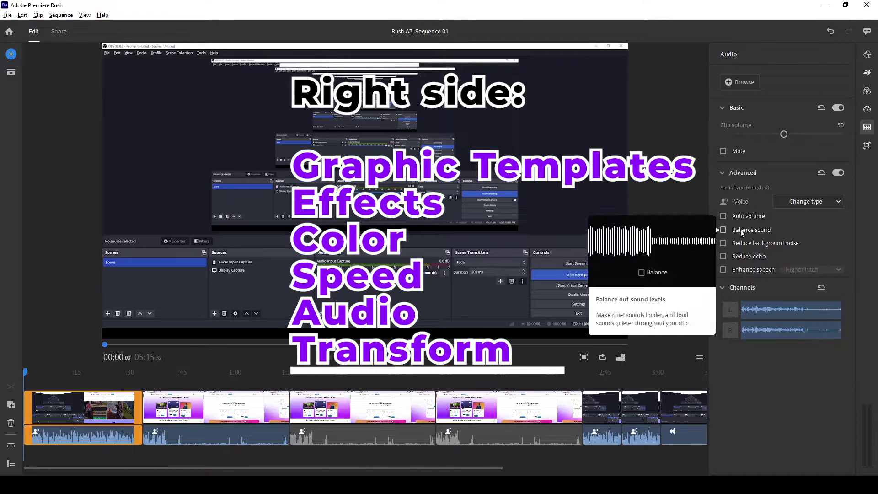
left_click(868, 146)
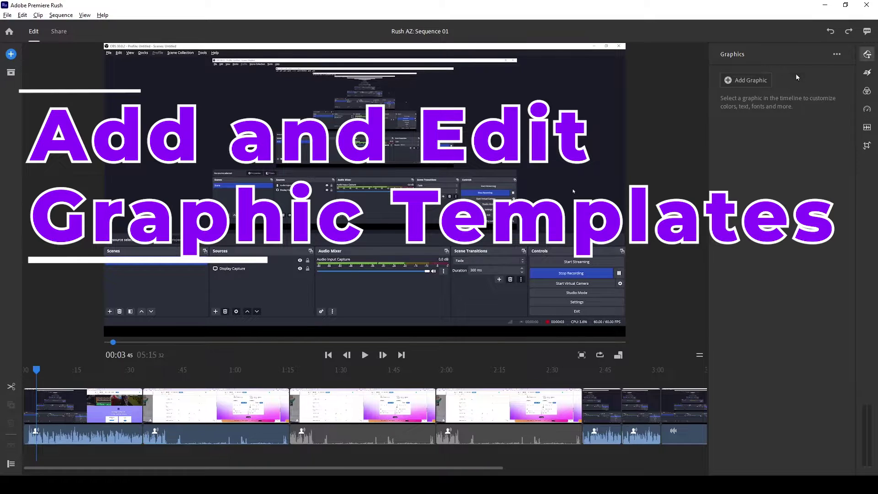
Step: Browse the graphic templates by category, including Titles, Transition Graphics and Overlays
left_click(738, 83)
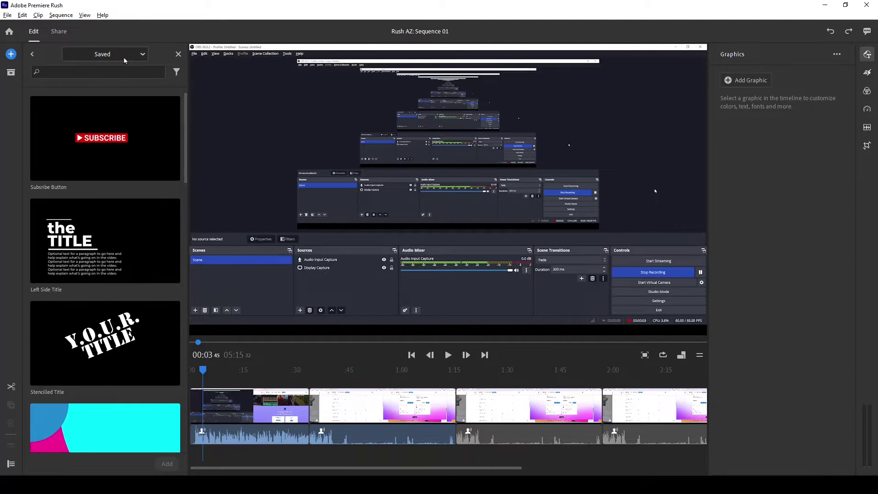
left_click(136, 54)
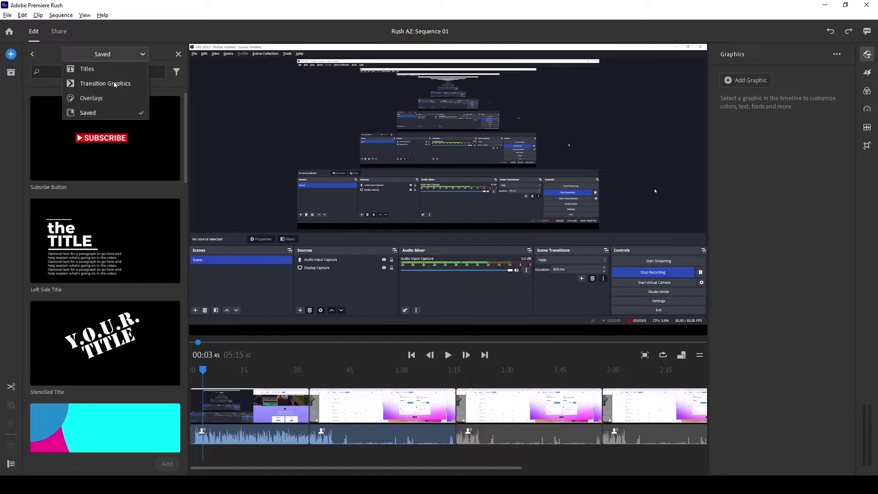
left_click(114, 72)
left_click(129, 56)
left_click(125, 82)
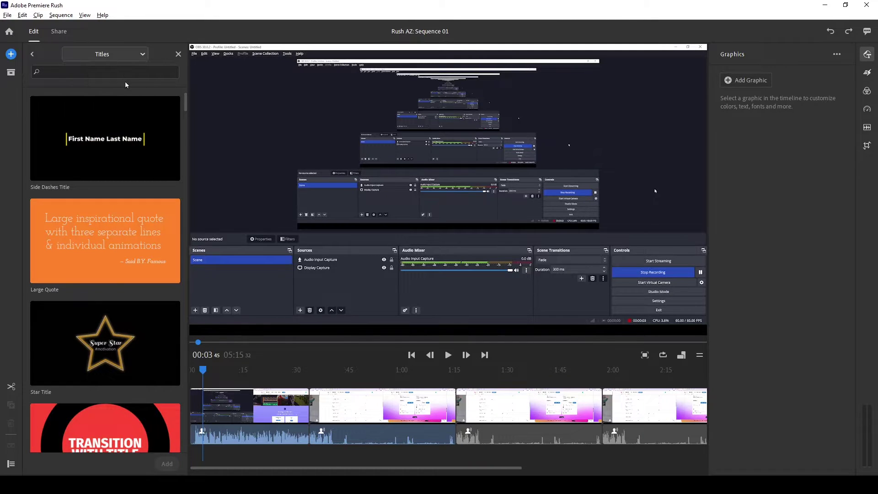
left_click(137, 54)
left_click(126, 99)
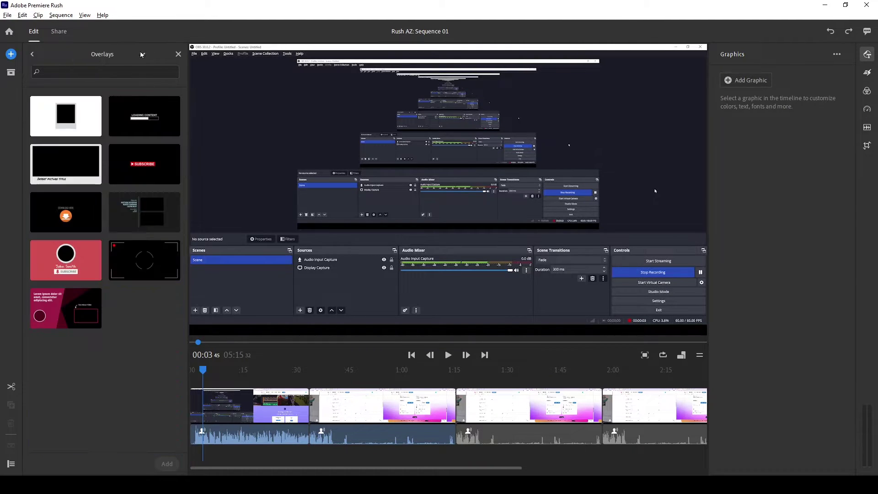
left_click(140, 52)
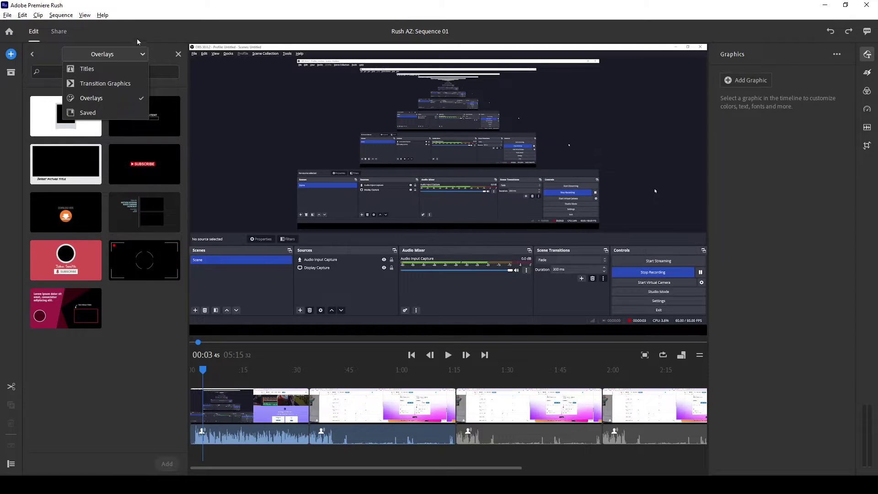
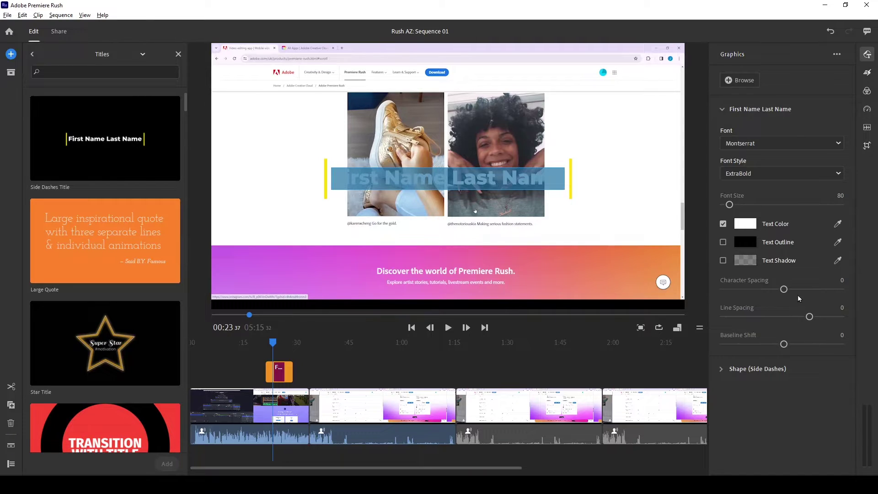
Step: Set the Side Dashes Title's text color to black (000000) and its font size to 127
left_click(867, 54)
left_click_drag(731, 206, 736, 208)
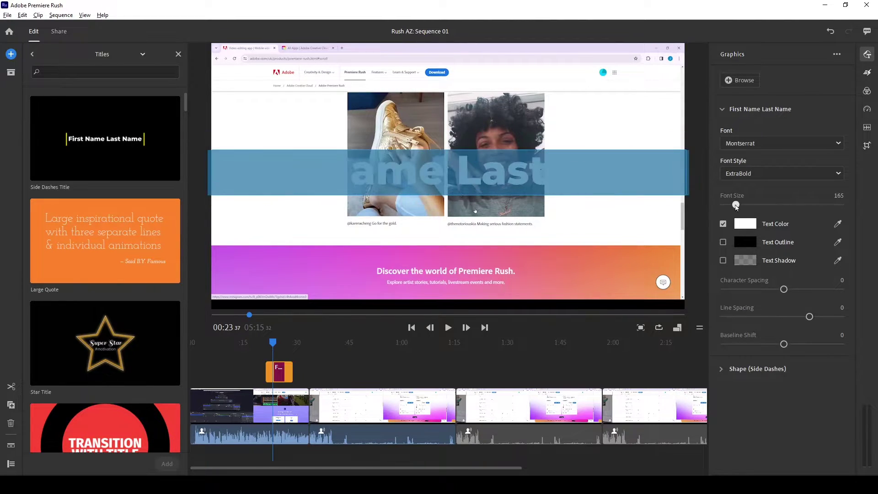
left_click(744, 225)
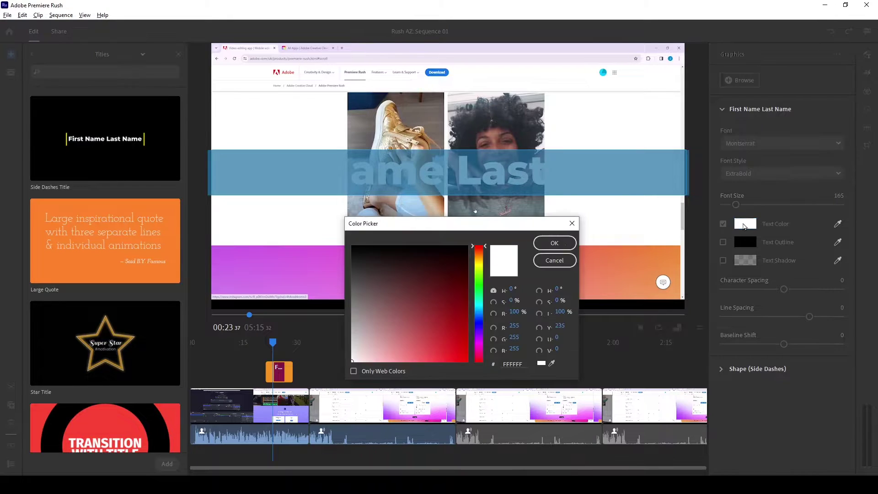
left_click_drag(354, 247, 337, 239)
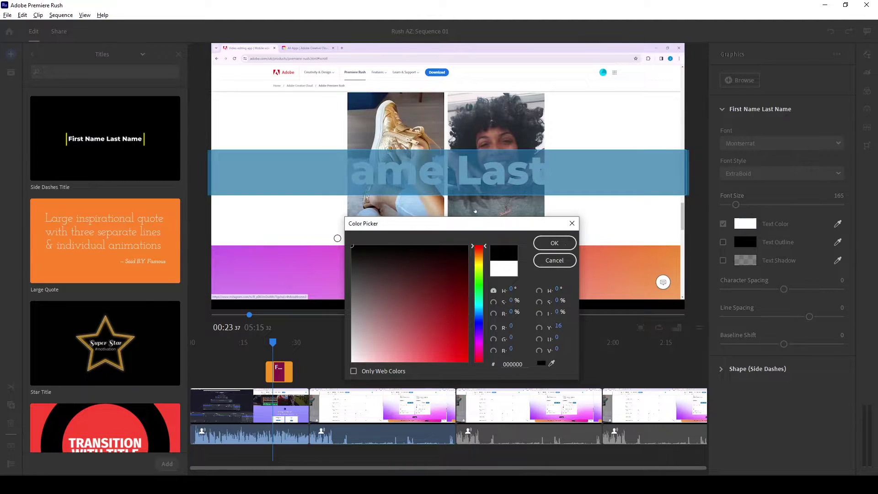
left_click(554, 242)
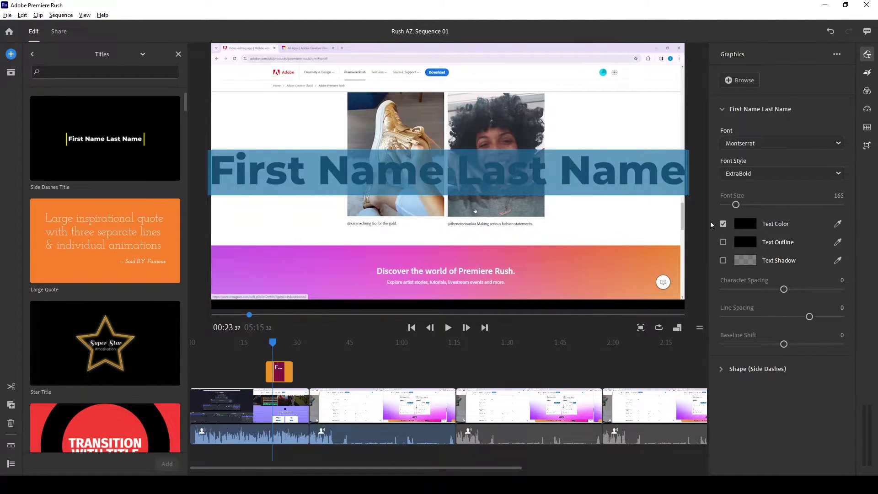
left_click_drag(738, 202, 734, 209)
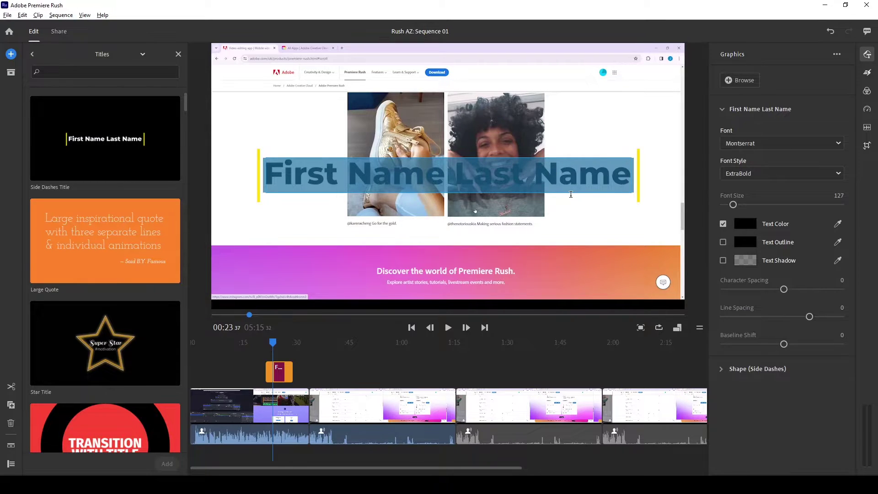
left_click(594, 134)
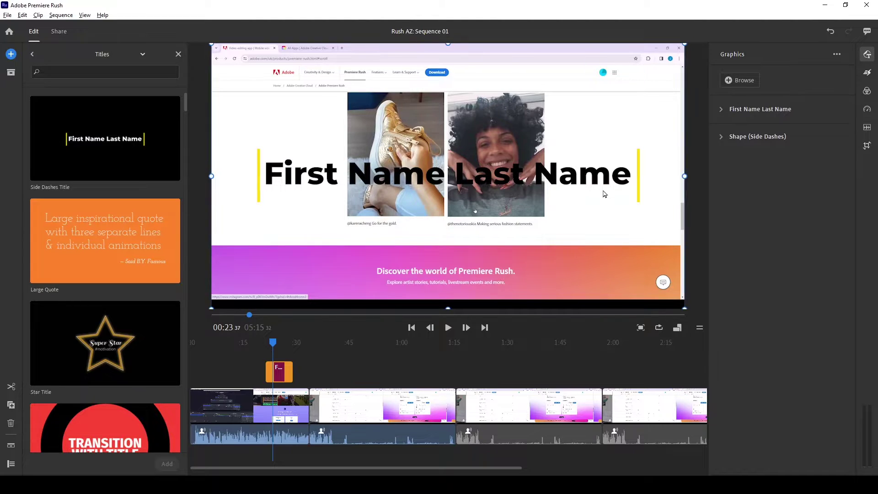
Step: Move the Side Dashes Title to the lower part of the frame and replace its text with "TechPodge"
left_click(571, 152)
mouse_move(571, 152)
left_mouse_down()
mouse_move(532, 174)
mouse_move(579, 167)
mouse_move(577, 153)
left_mouse_up()
left_click_drag(606, 195, 592, 250)
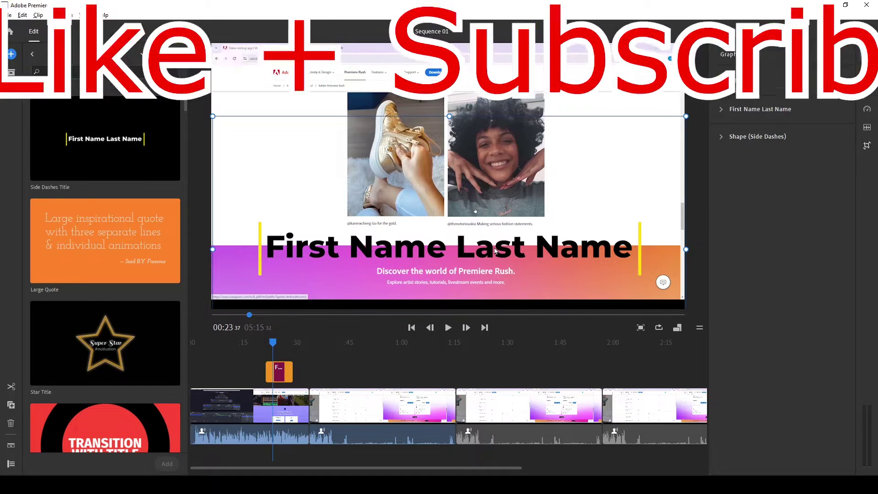
double_click(494, 250)
type("Tec")
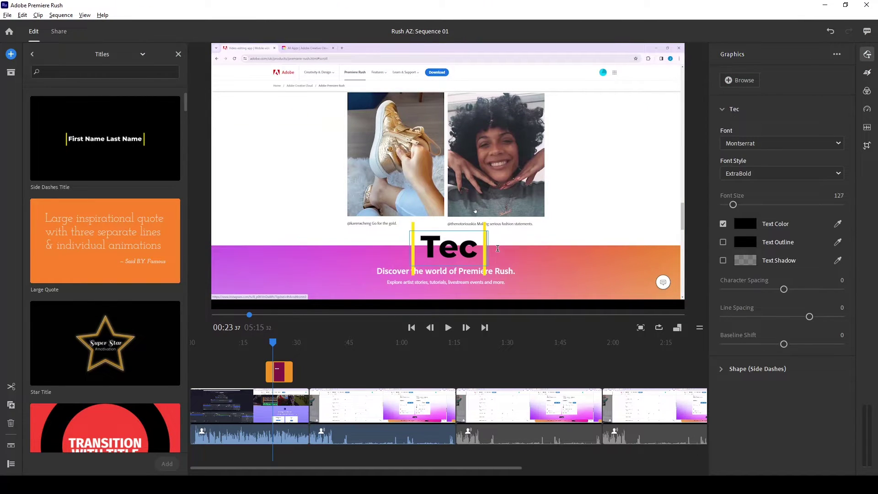
type("hPodge")
key("Return")
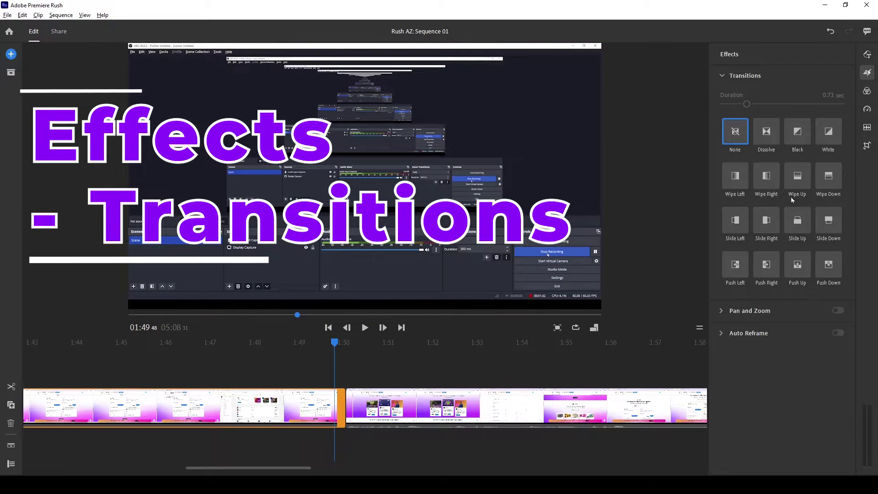
Step: Try Wipe Right on the cut near 1:50, clear it, and apply a 0.50-second Wipe Up transition instead
left_click(868, 73)
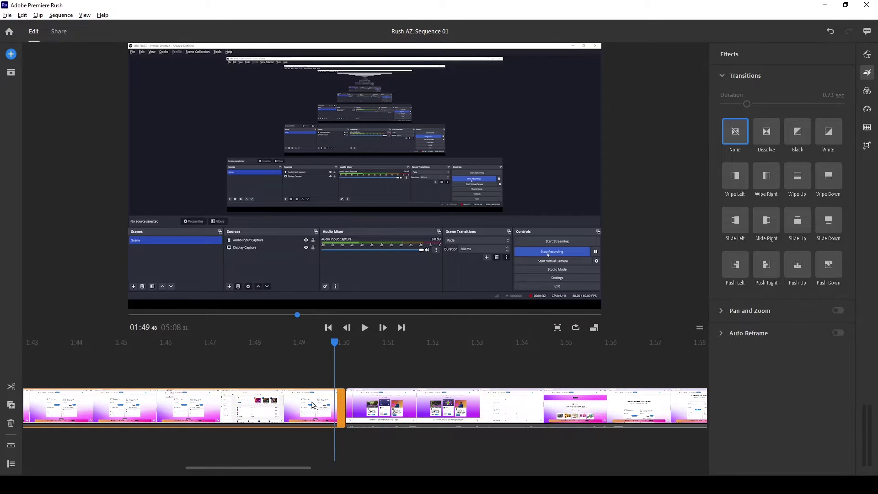
left_click(387, 407)
left_click(325, 405)
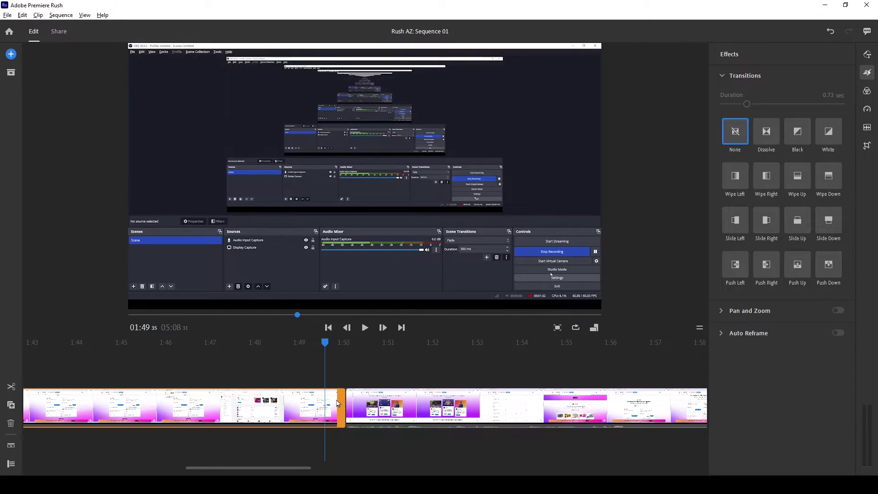
left_click(770, 185)
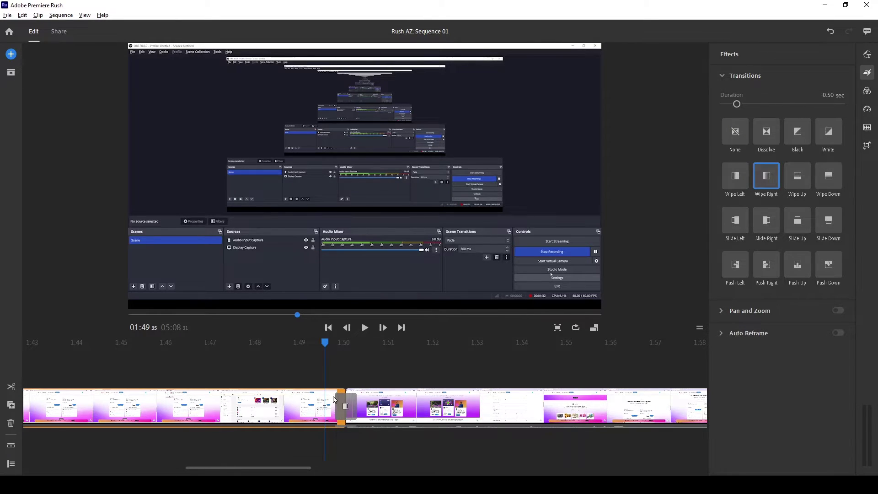
left_click(734, 133)
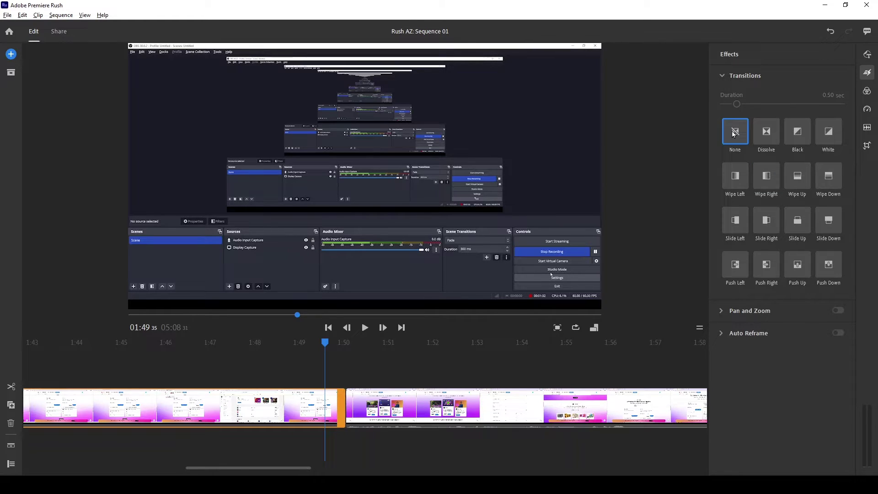
left_click(787, 180)
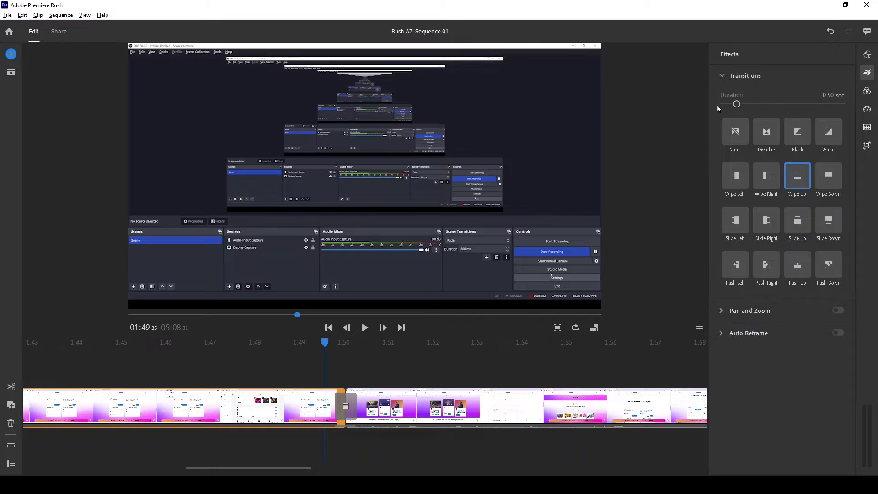
Step: Add the Wobble Transition from the Transition Graphics templates at the playhead near the cut
left_click(10, 54)
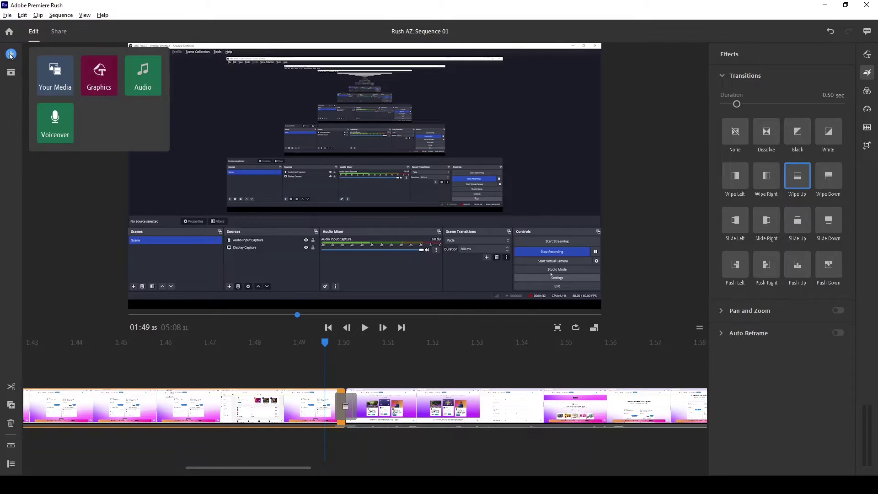
left_click(92, 78)
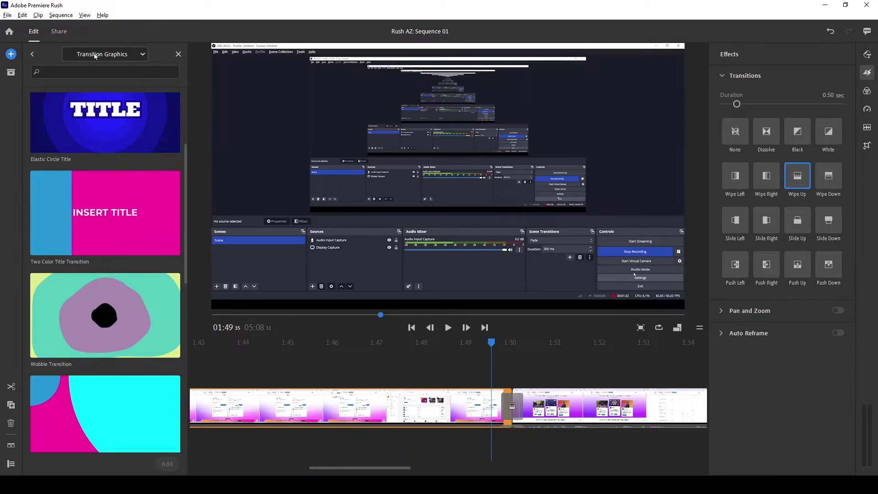
left_click(141, 54)
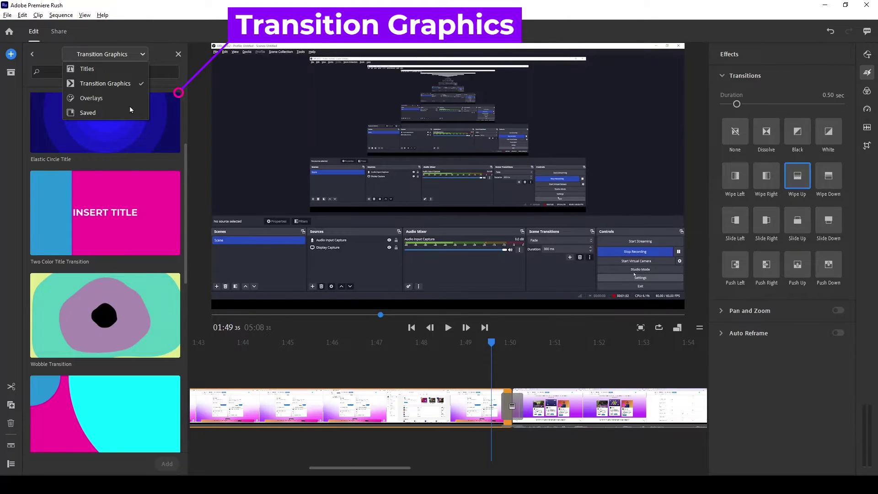
left_click(118, 83)
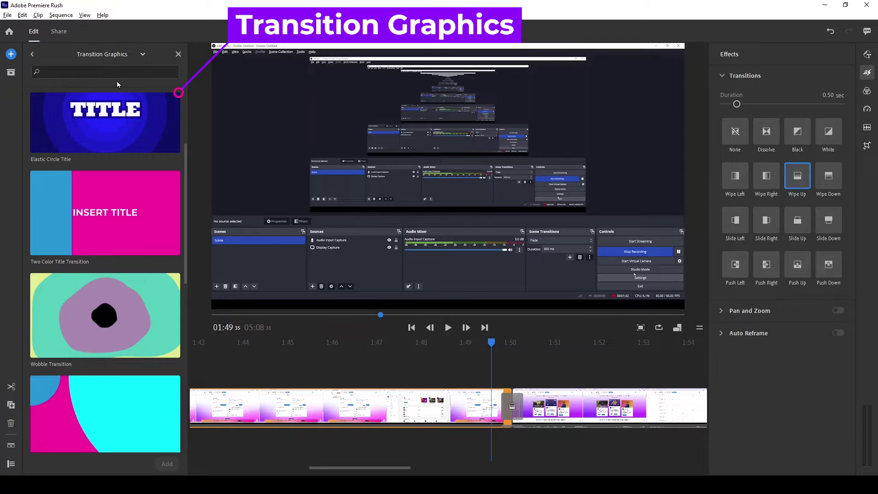
left_click(133, 325)
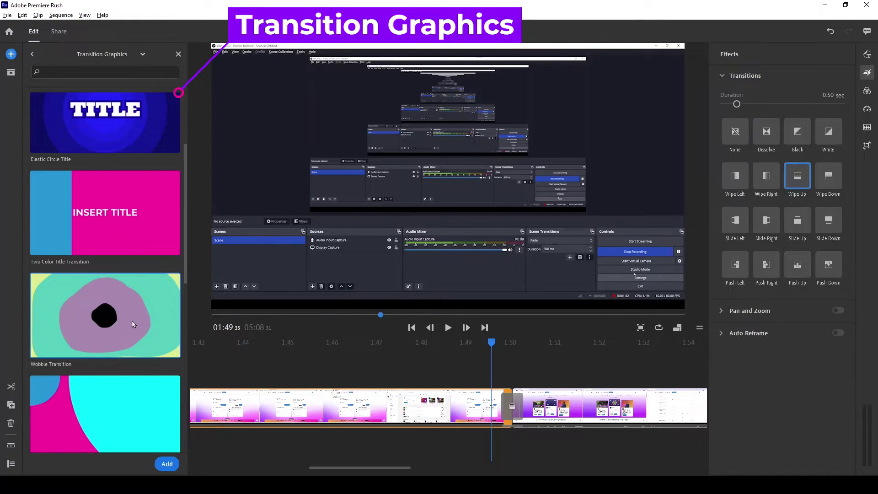
left_click(168, 464)
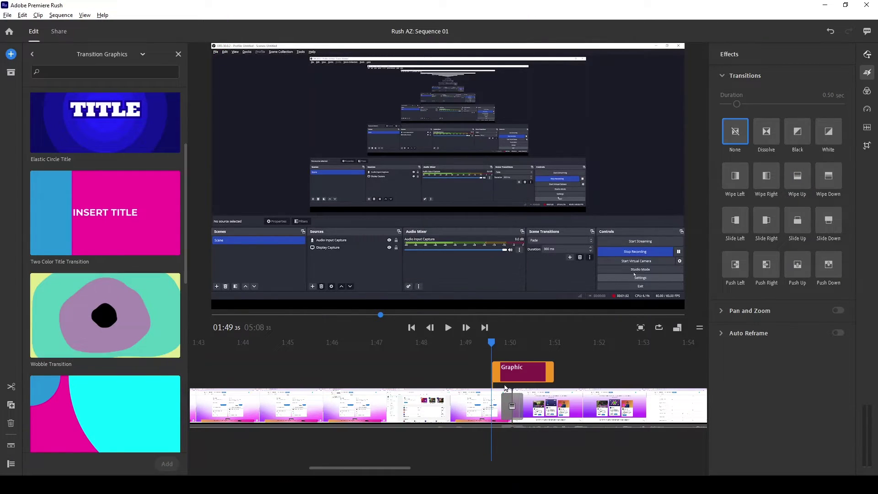
Step: Position the wobble graphic over the cut near 1:50 and trim it to the length of the Wipe Up transition
mouse_move(523, 376)
left_mouse_down()
mouse_move(506, 372)
mouse_move(521, 379)
left_mouse_up()
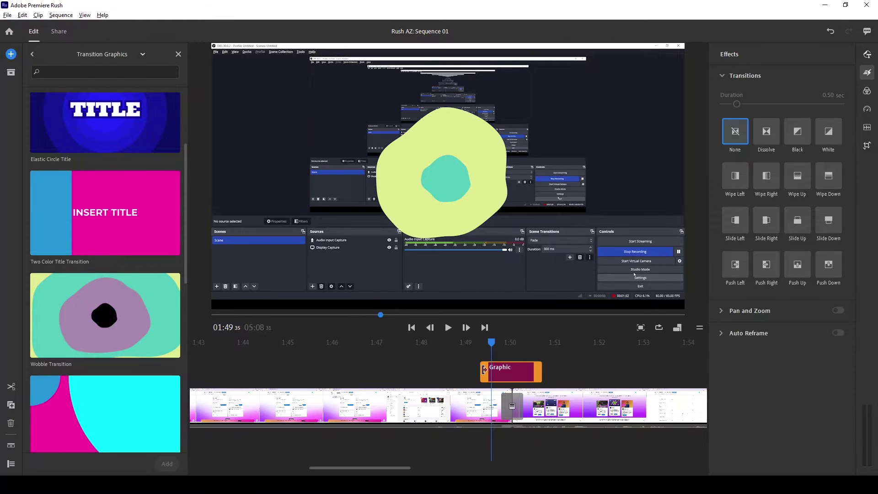
mouse_move(484, 370)
left_mouse_down()
mouse_move(531, 372)
mouse_move(505, 374)
left_mouse_up()
left_click(514, 408)
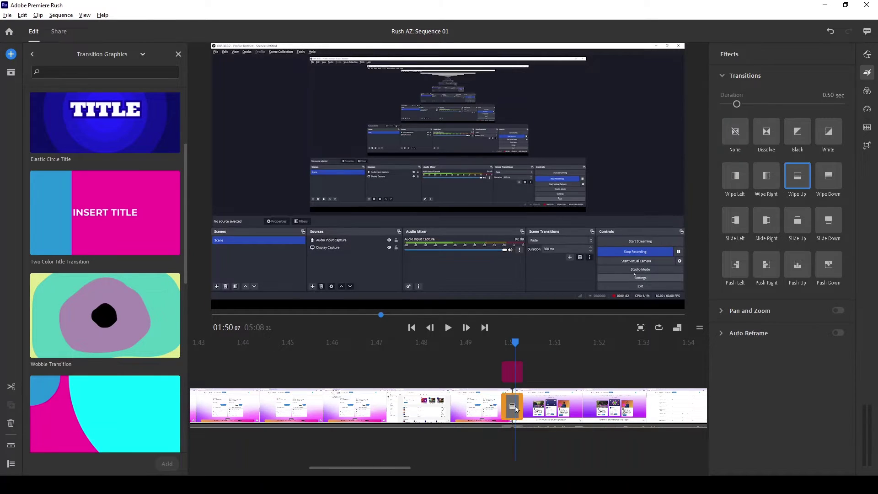
left_click(496, 372)
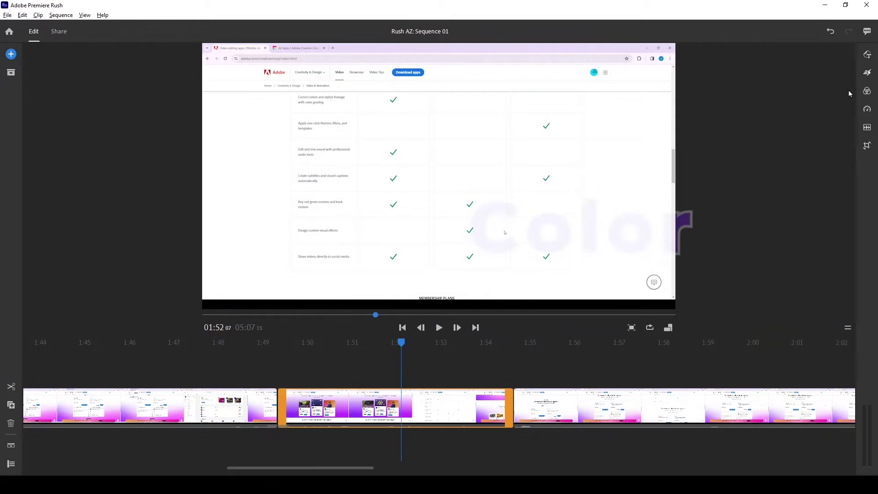
Step: Try the Cyan Tone color preset on the selected clip and reset the preset to None
left_click(867, 91)
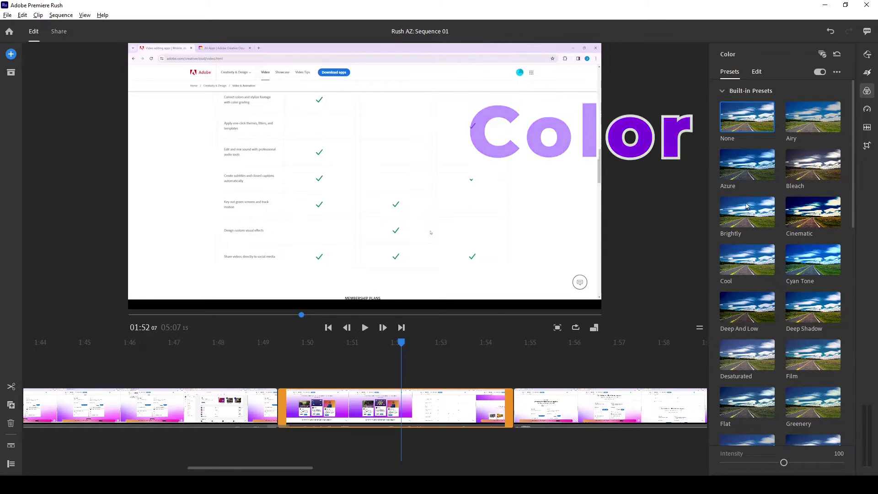
left_click(819, 269)
left_click(764, 128)
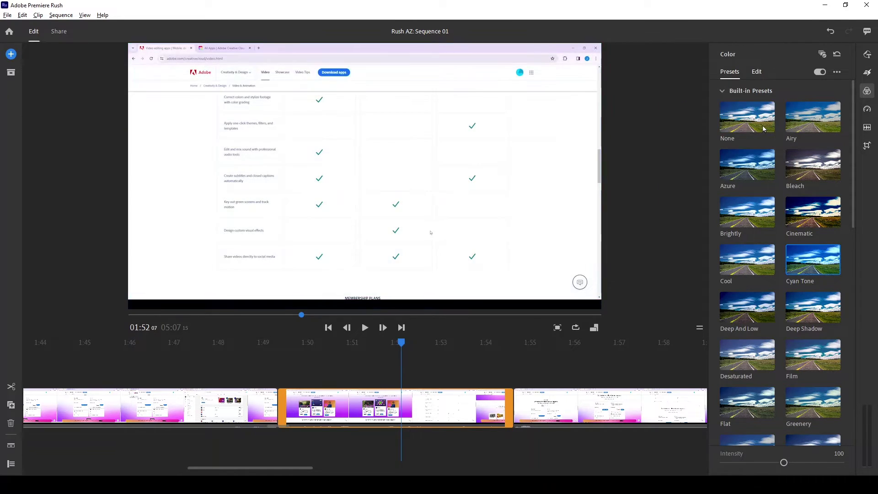
Step: Set the range speed of the selected short clip to 300% for the entire clip
left_click(867, 109)
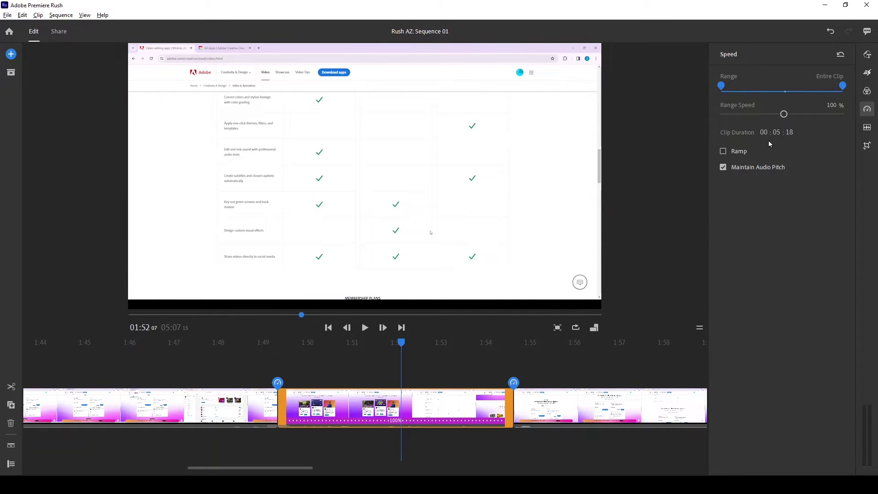
left_click(818, 115)
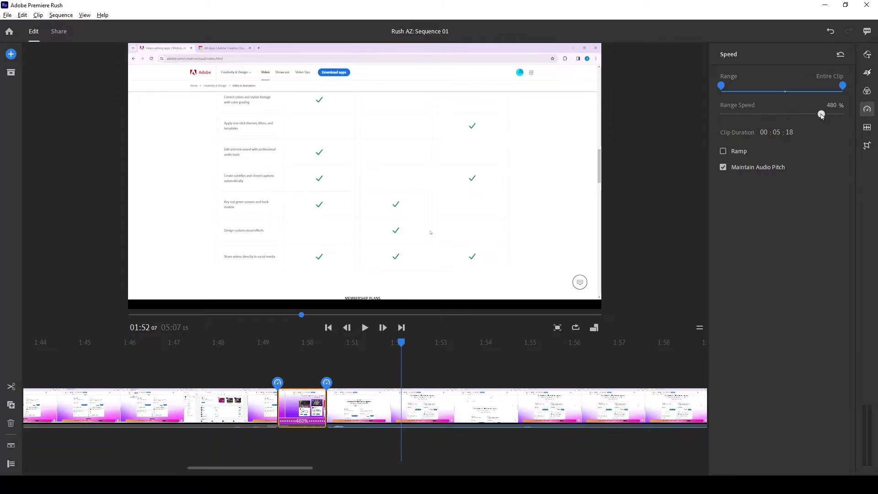
left_click_drag(817, 114, 809, 117)
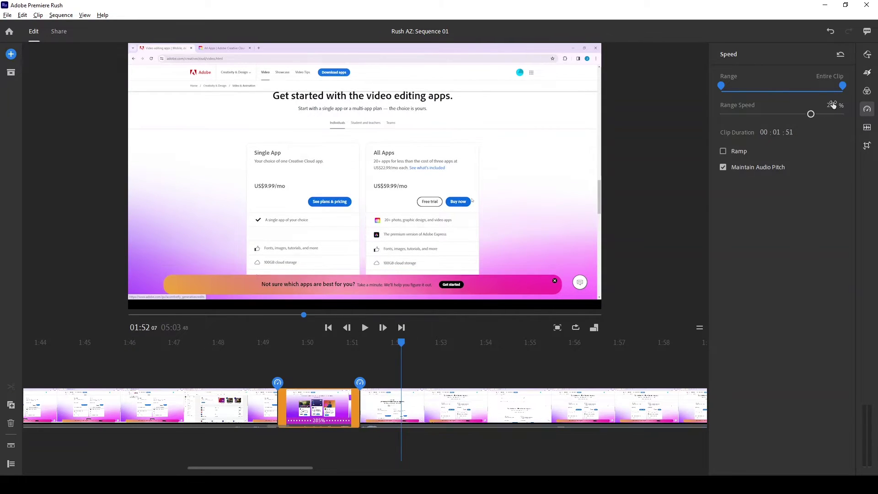
left_click(824, 102)
double_click(834, 101)
type("300")
key("Return")
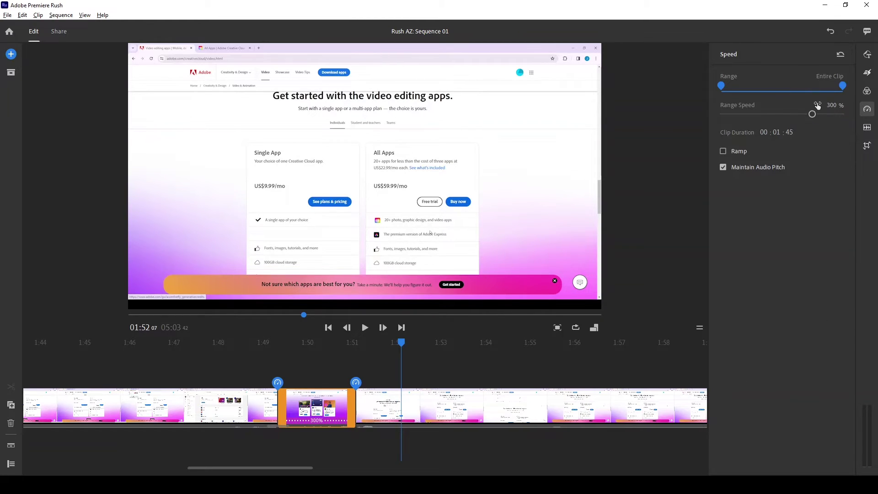
Step: Play the sequence from just before the sped-up clip to preview the speed change
left_click(263, 377)
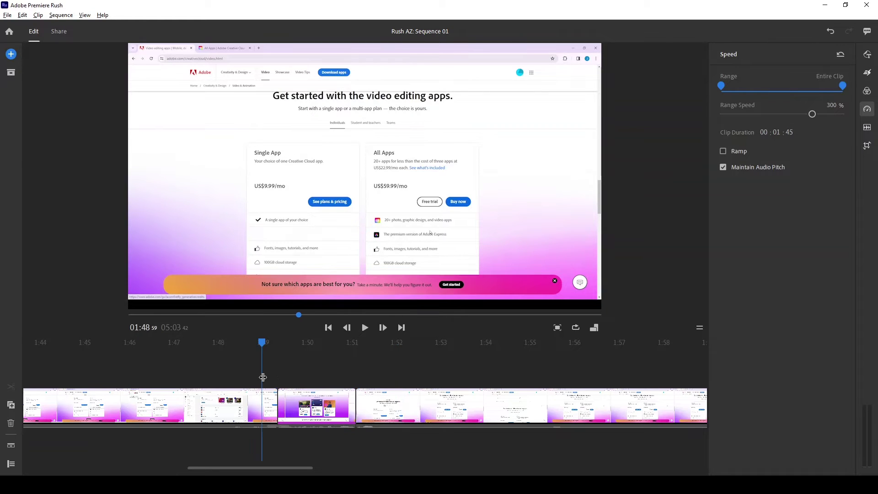
left_click(260, 405)
left_click(364, 327)
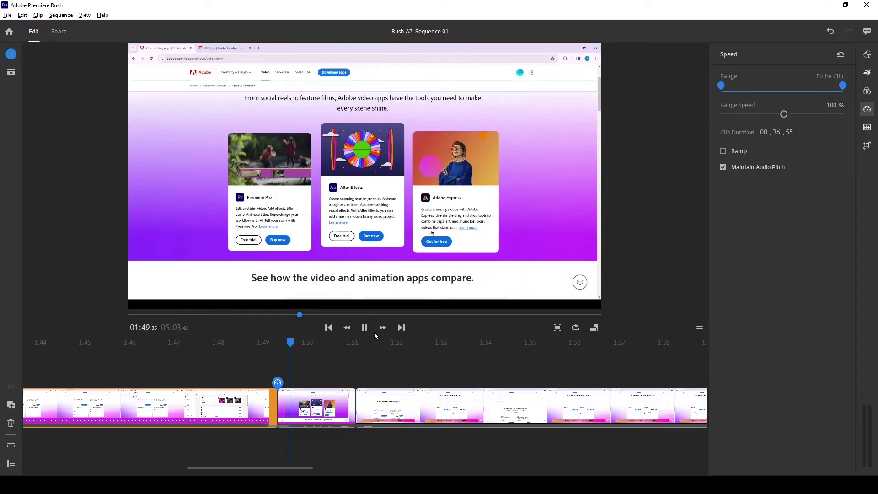
left_click(366, 328)
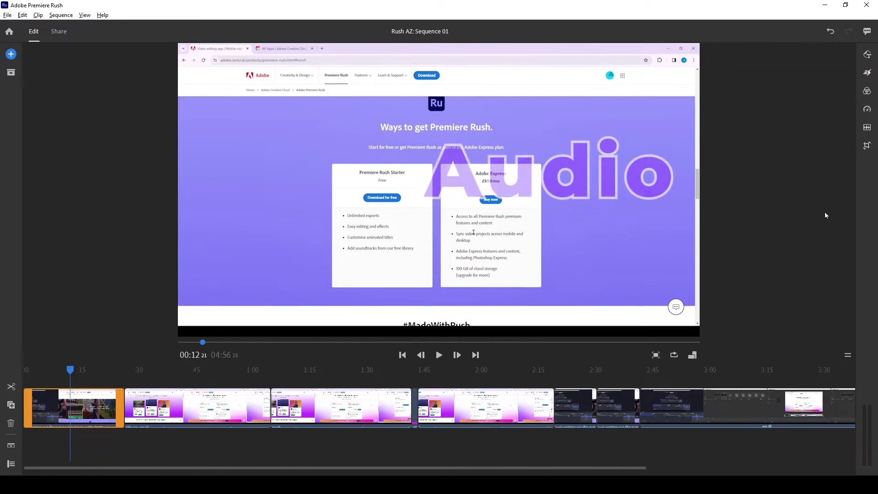
Step: Select all the clips on the main track and raise their clip volume slightly
left_click(867, 128)
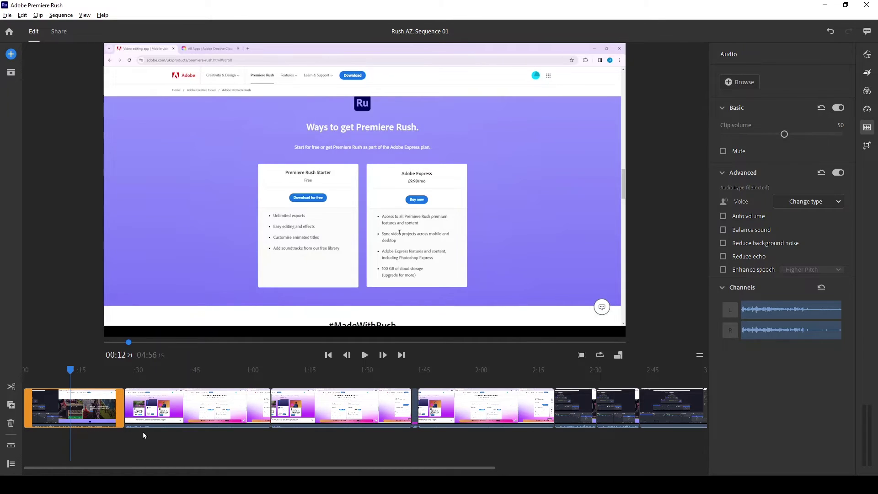
left_click_drag(696, 445, 51, 383)
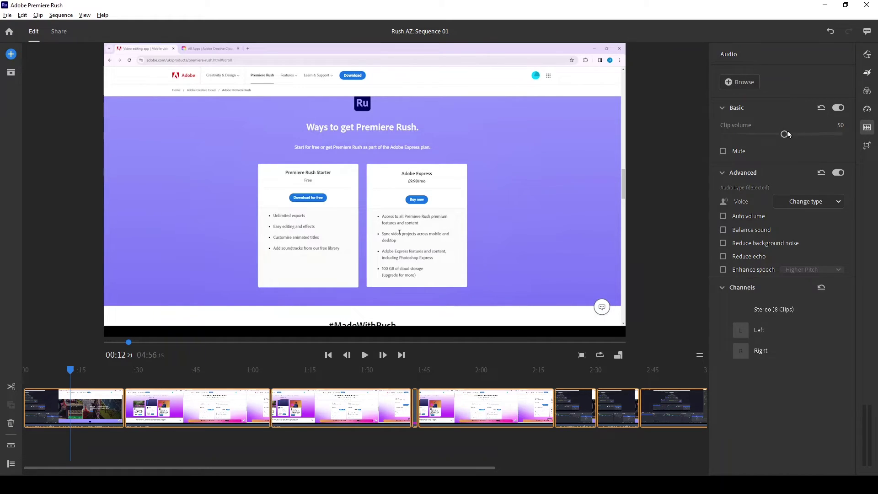
left_click_drag(788, 132, 794, 132)
mouse_move(740, 217)
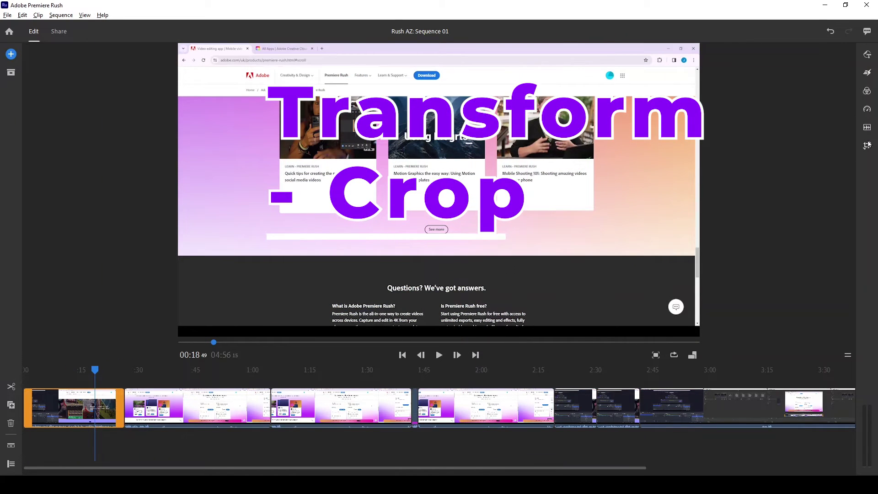
Step: Transform the first clip to horizontal position 1051, vertical position 625, rotation 23° and opacity 73%
left_click(868, 145)
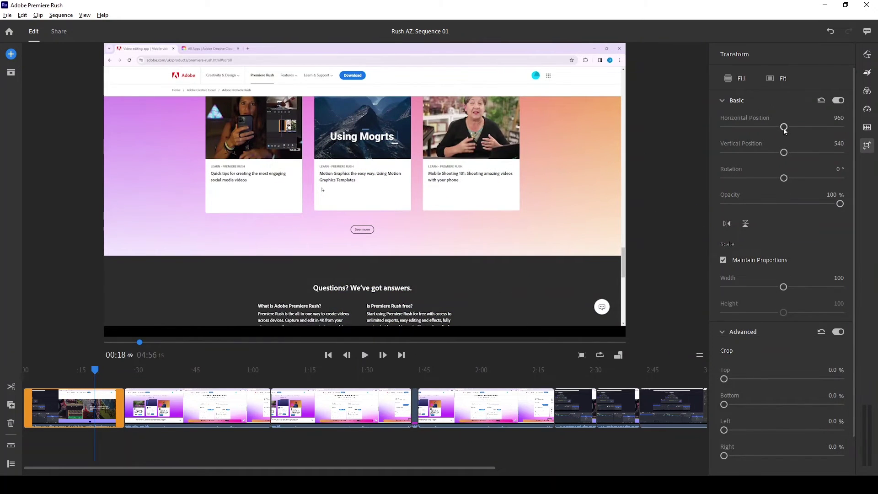
left_click_drag(784, 127, 787, 155)
left_click_drag(804, 126, 785, 127)
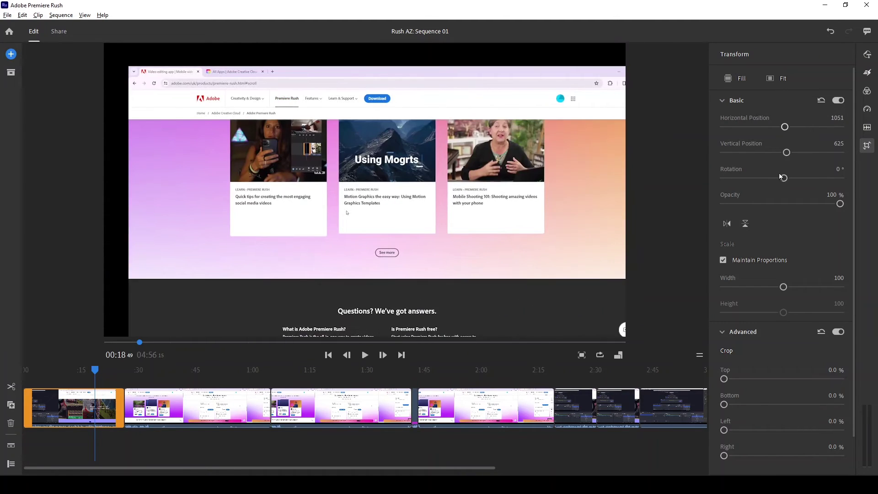
left_click_drag(784, 178, 790, 179)
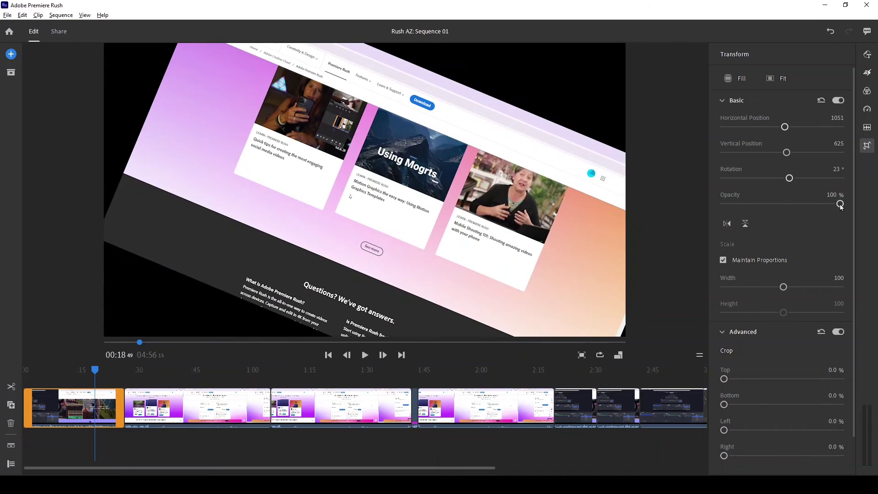
left_click_drag(840, 204, 809, 204)
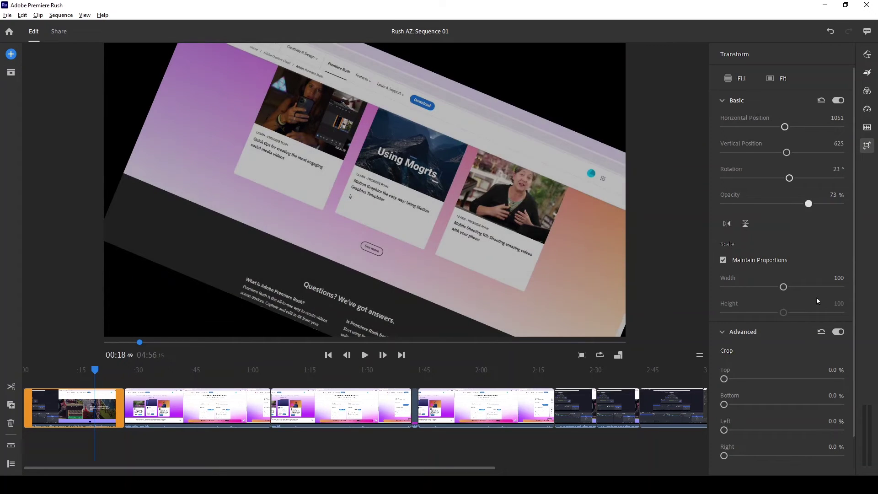
Step: Crop the edges of the first clip
left_click_drag(724, 378, 766, 405)
left_click_drag(724, 430, 764, 456)
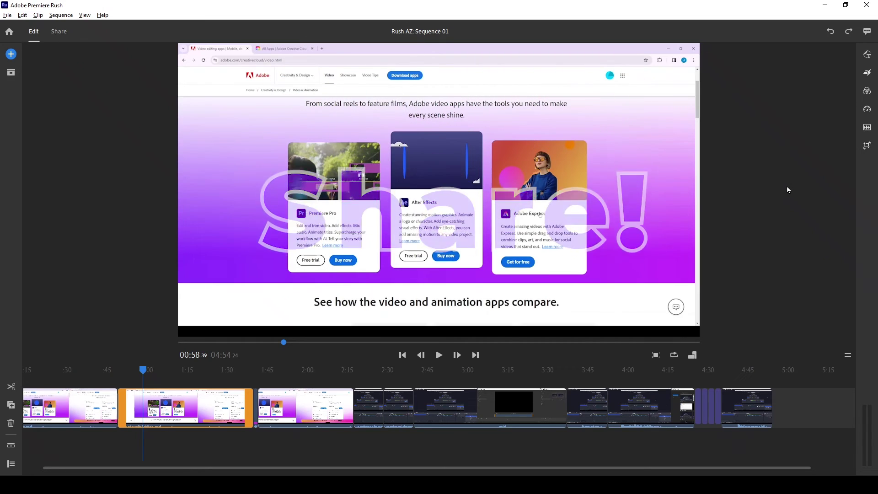
Step: Open the sequence's sharing settings, review the YouTube destination's publishing options, and return to the Local destination
left_click(58, 33)
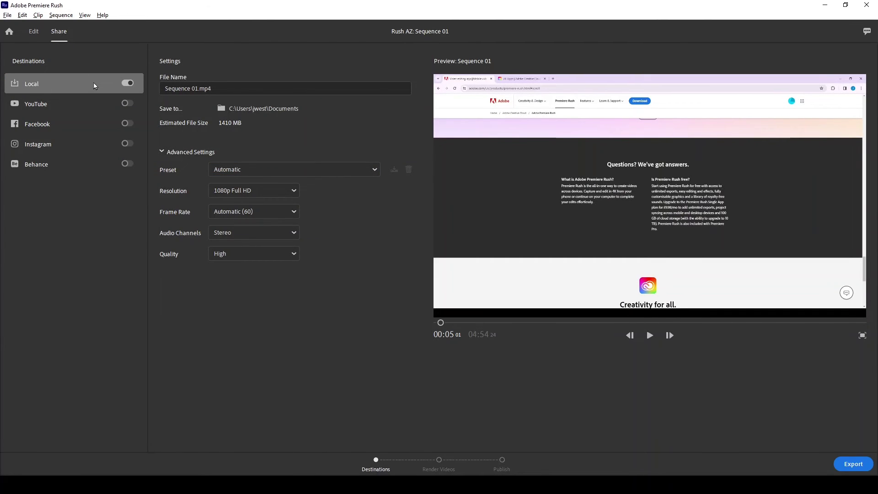
left_click(41, 108)
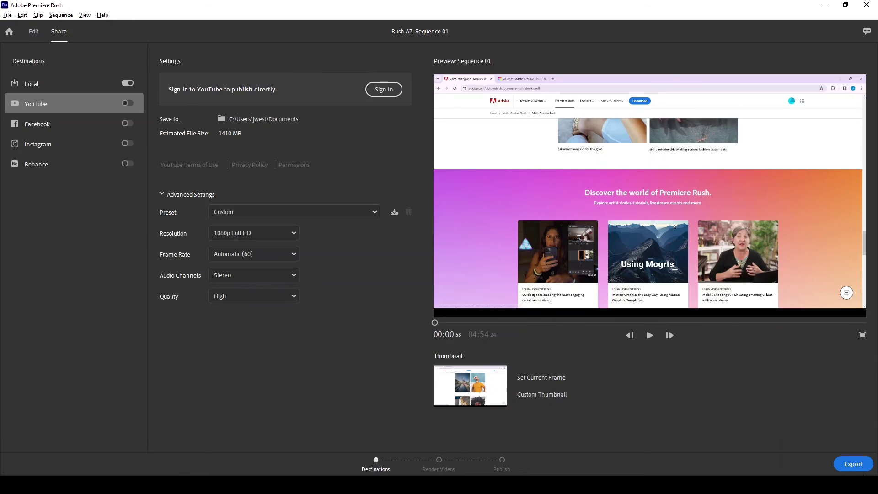
left_click(38, 83)
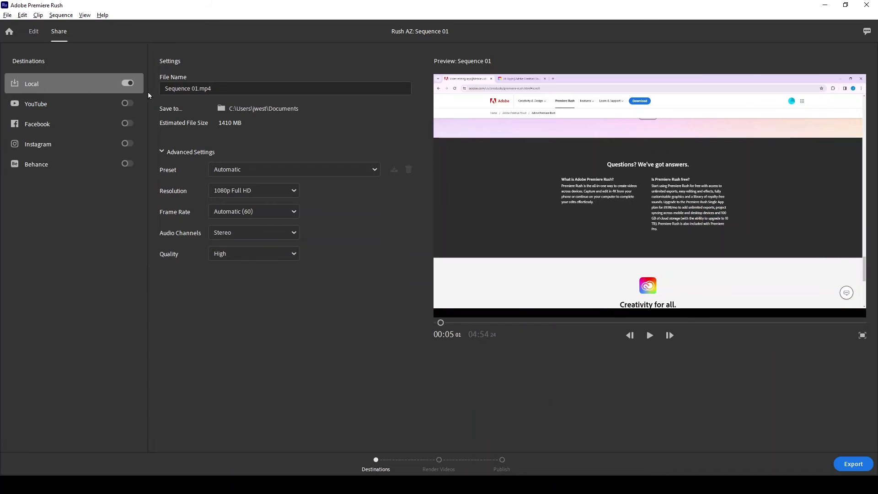
Step: Export the sequence to a local file with the YouTube 1080p Full HD preset, keeping the file name Sequence 01
left_click(219, 86)
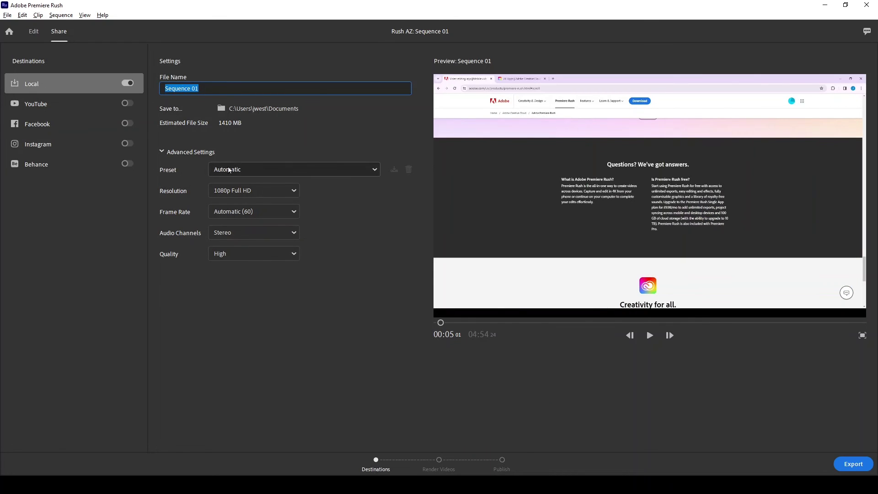
left_click(375, 170)
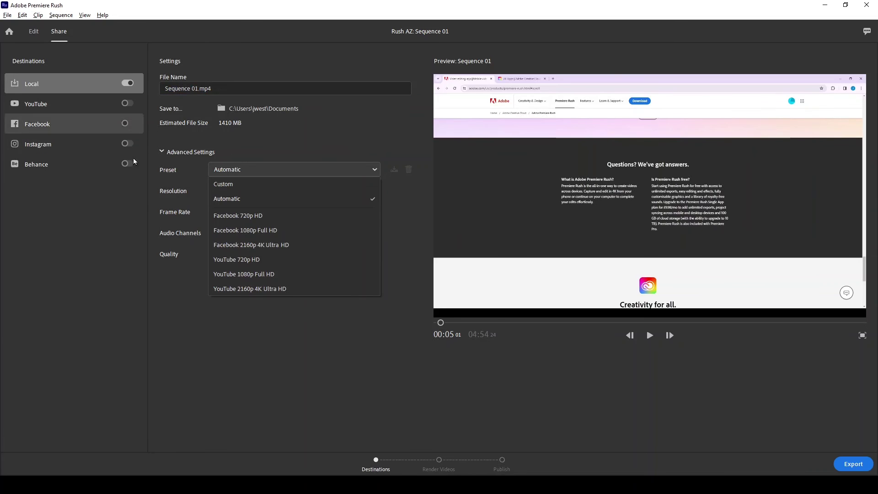
left_click(263, 274)
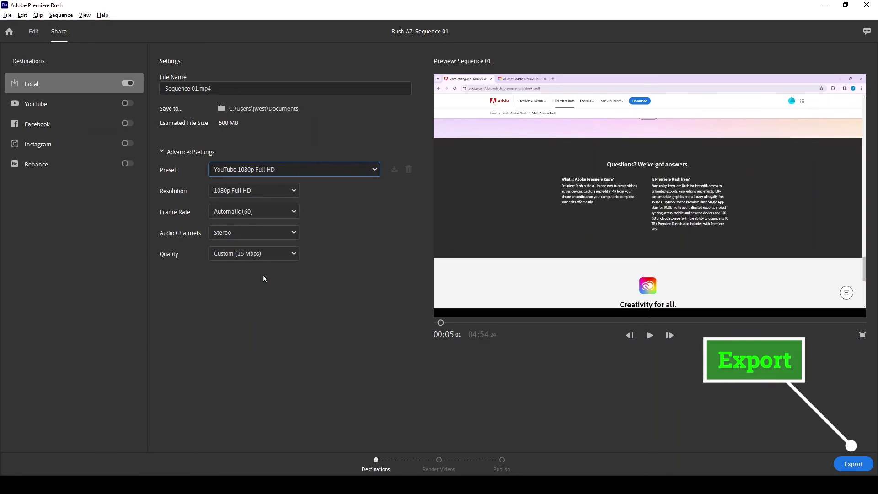
left_click(867, 462)
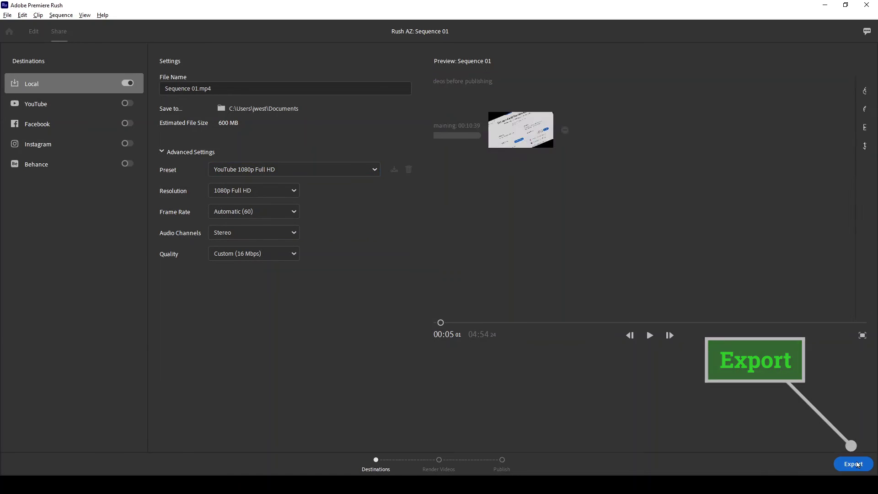